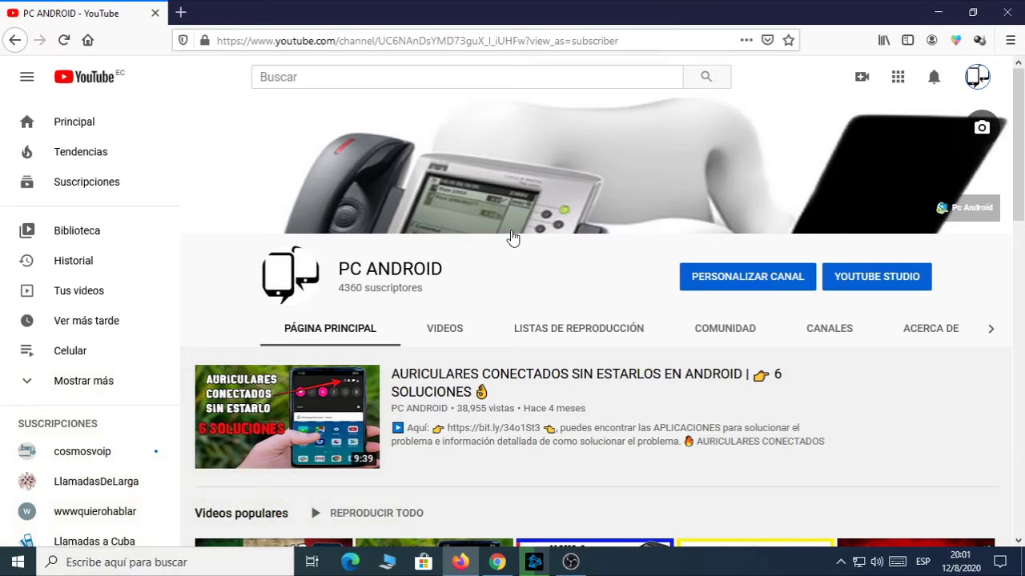
Switch to the screenshot guide in Chrome, highlight the key names "Imp Pant" and "Prt Scr", and return to the desktop.
{"action": "left_click", "coordinate": [939, 8]}
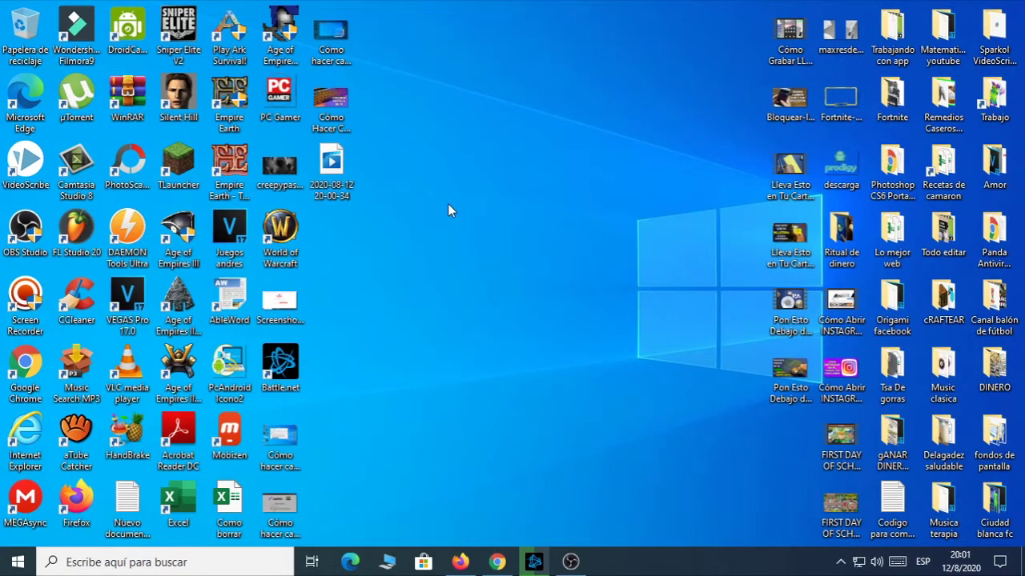
{"action": "left_click", "coordinate": [497, 562]}
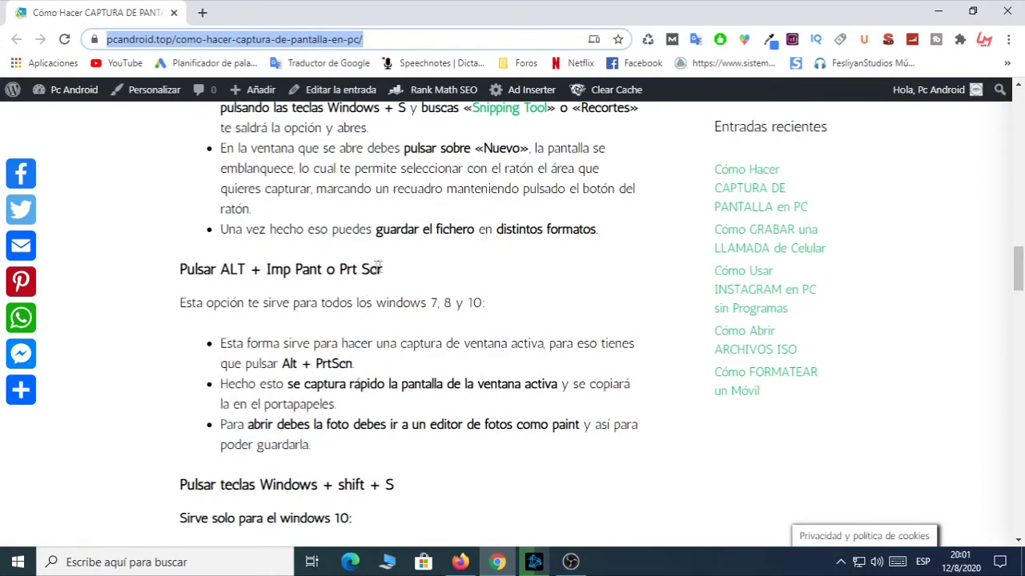
{"action": "left_click_drag", "start_coordinate": [266, 269], "coordinate": [323, 269]}
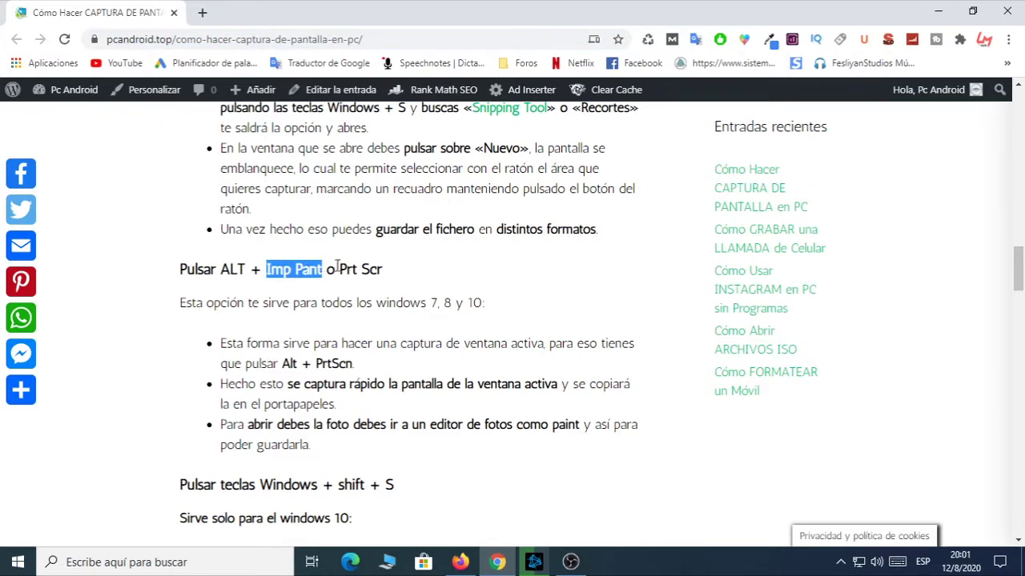
{"action": "left_click_drag", "start_coordinate": [339, 269], "coordinate": [385, 270]}
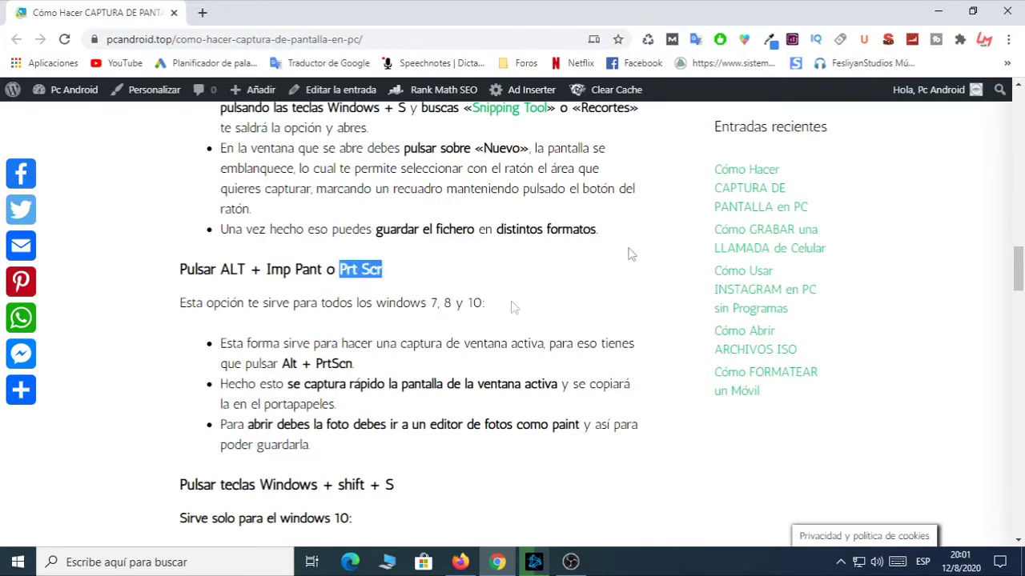
{"action": "left_click", "coordinate": [939, 11]}
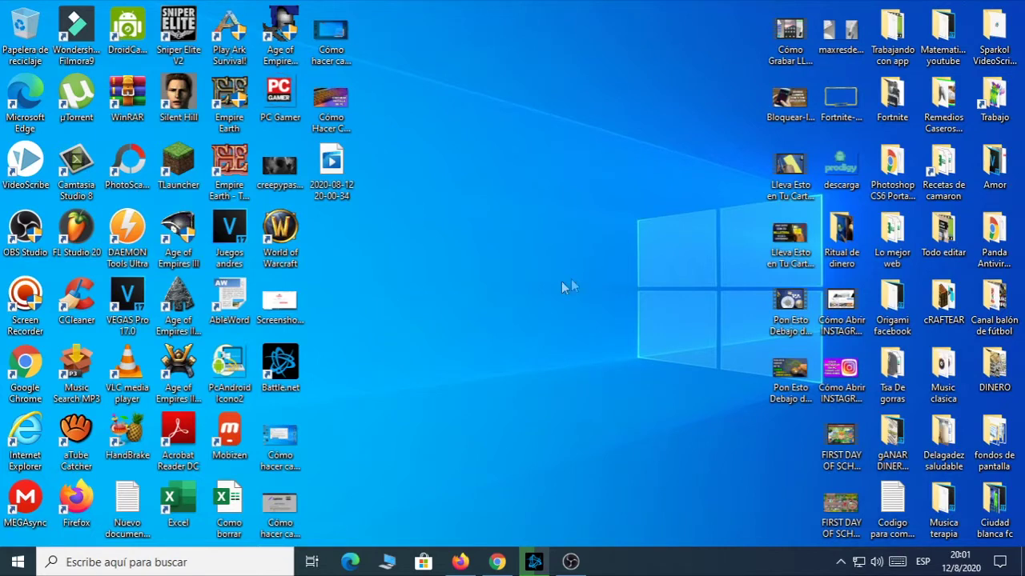
Open Paint and paste the captured desktop screenshot for inspection, closing the image without saving.
{"action": "left_click", "coordinate": [153, 561]}
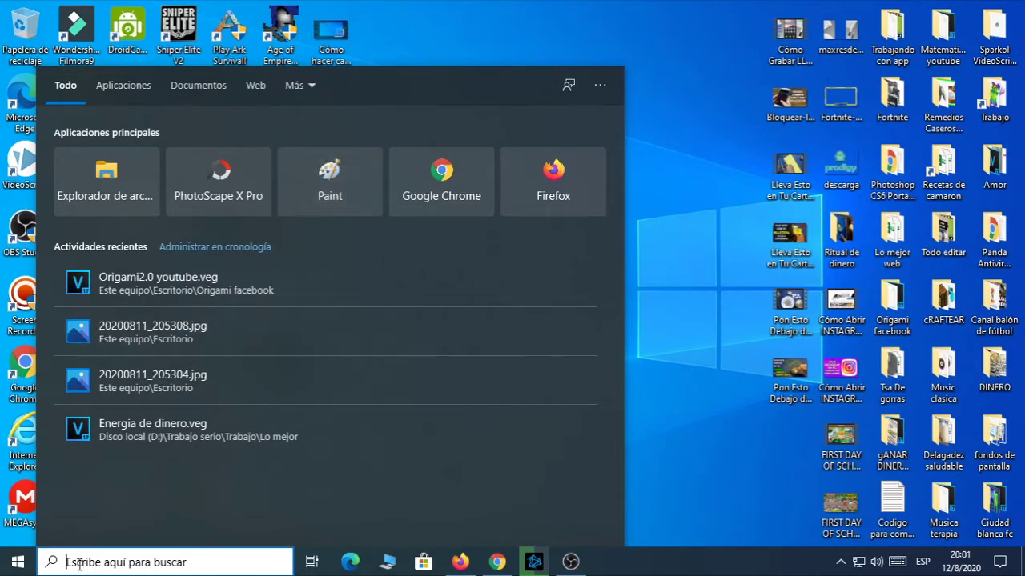
{"action": "type", "text": "paint"}
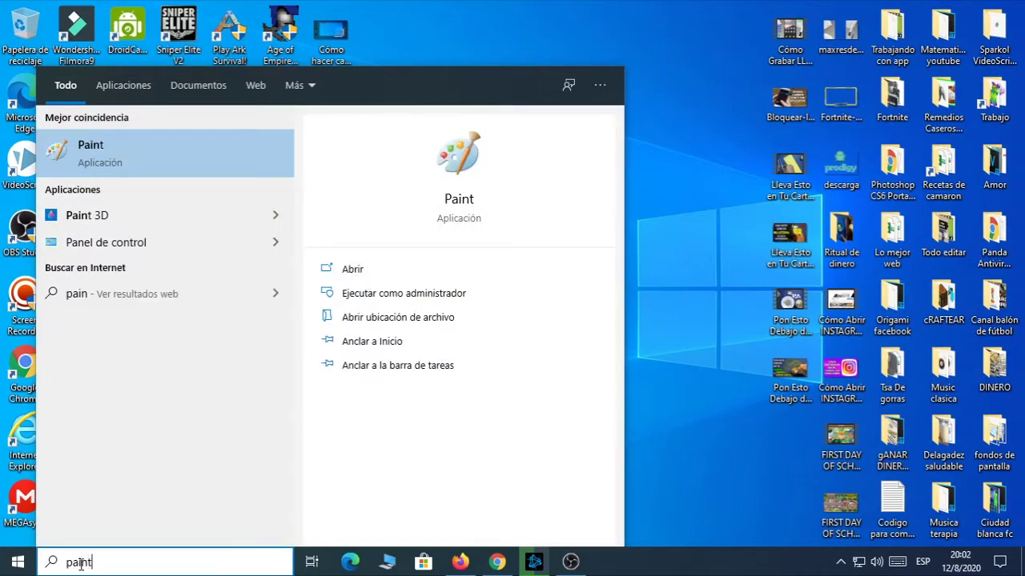
{"action": "left_click", "coordinate": [132, 166]}
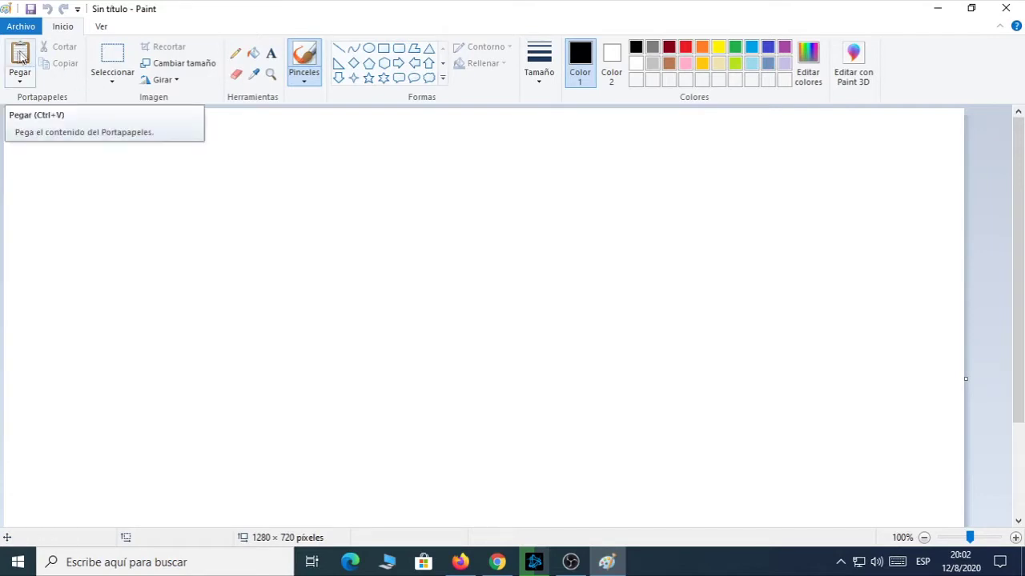
{"action": "left_click", "coordinate": [20, 54]}
{"action": "scroll", "coordinate": [805, 320], "scroll_direction": "down", "scroll_amount": 3}
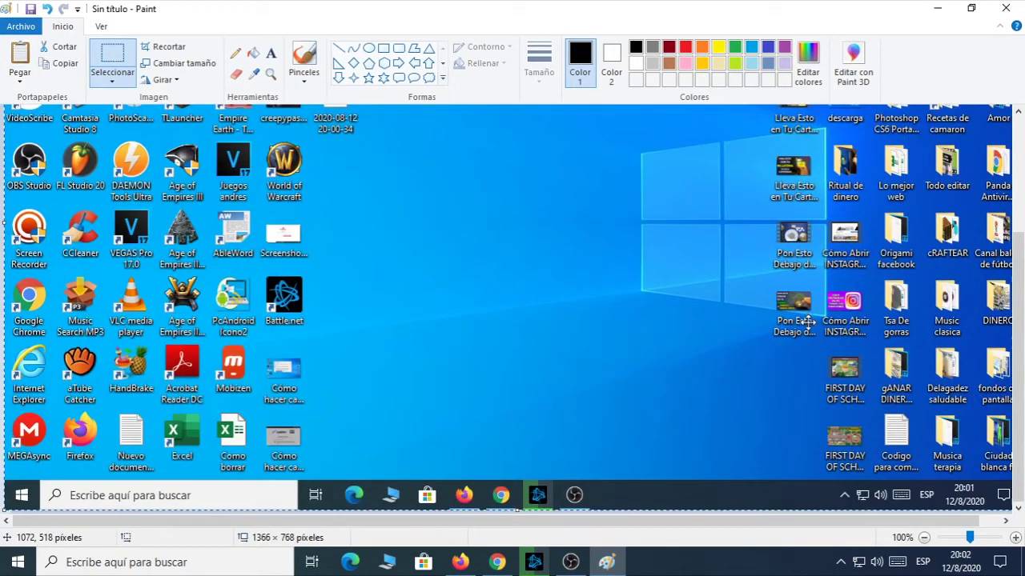
{"action": "scroll", "coordinate": [477, 308], "scroll_direction": "up", "scroll_amount": 3}
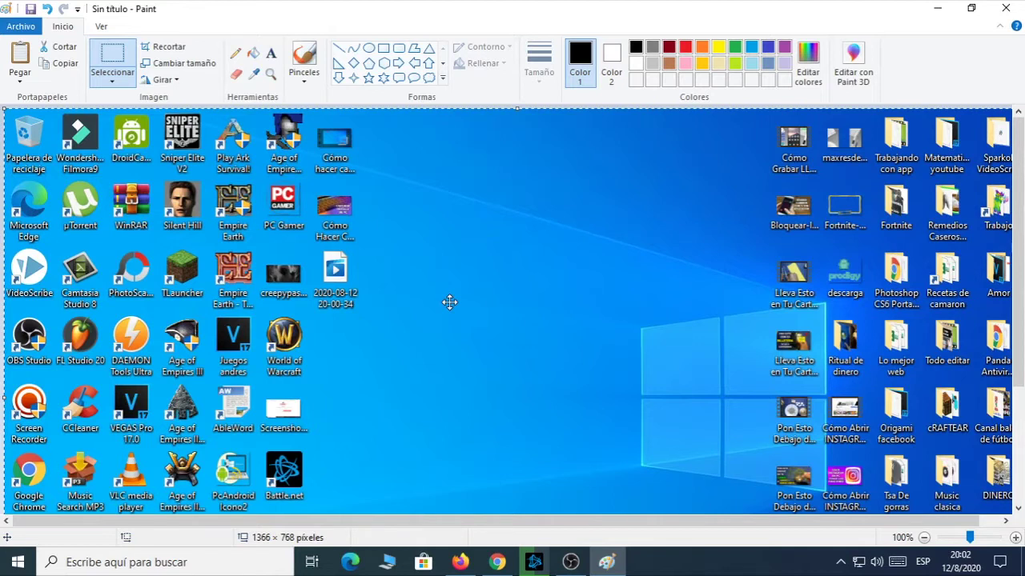
{"action": "left_click", "coordinate": [1010, 6]}
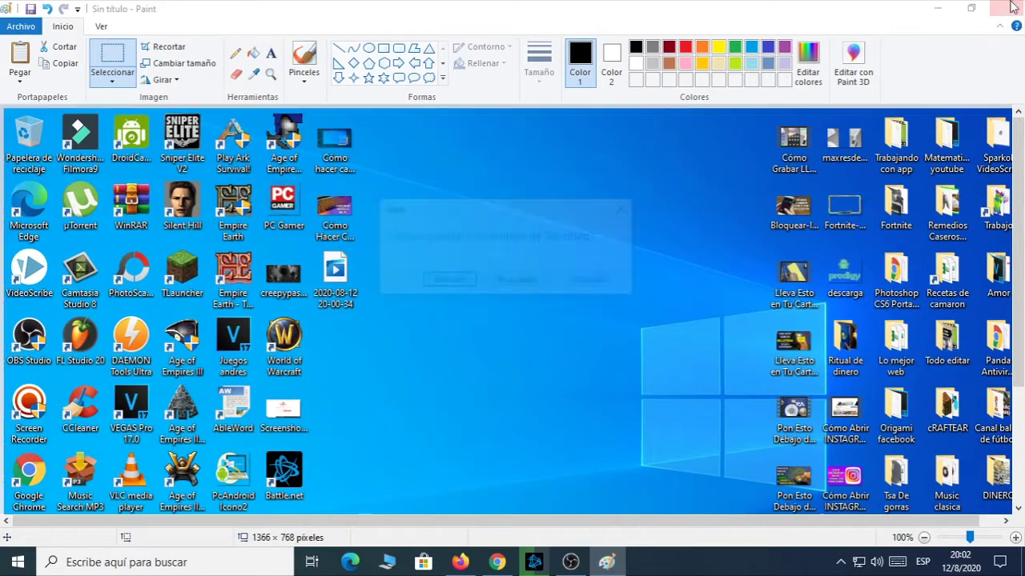
{"action": "left_click", "coordinate": [534, 285]}
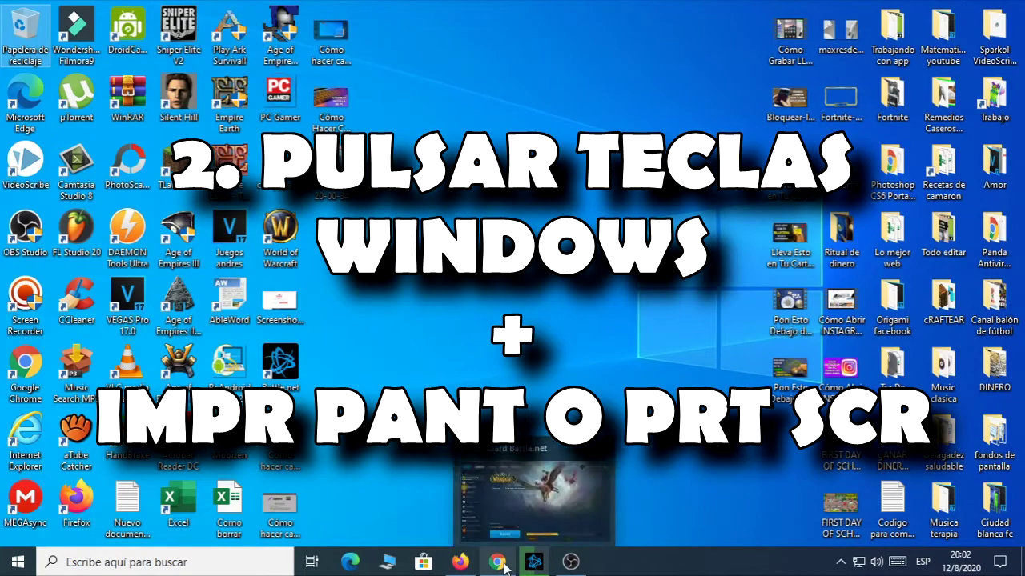
In Chrome's screenshot guide, highlight "Windows + Imp Pant" in its section heading and return to the desktop.
{"action": "left_click", "coordinate": [512, 496]}
{"action": "scroll", "coordinate": [321, 345], "scroll_direction": "up", "scroll_amount": 4}
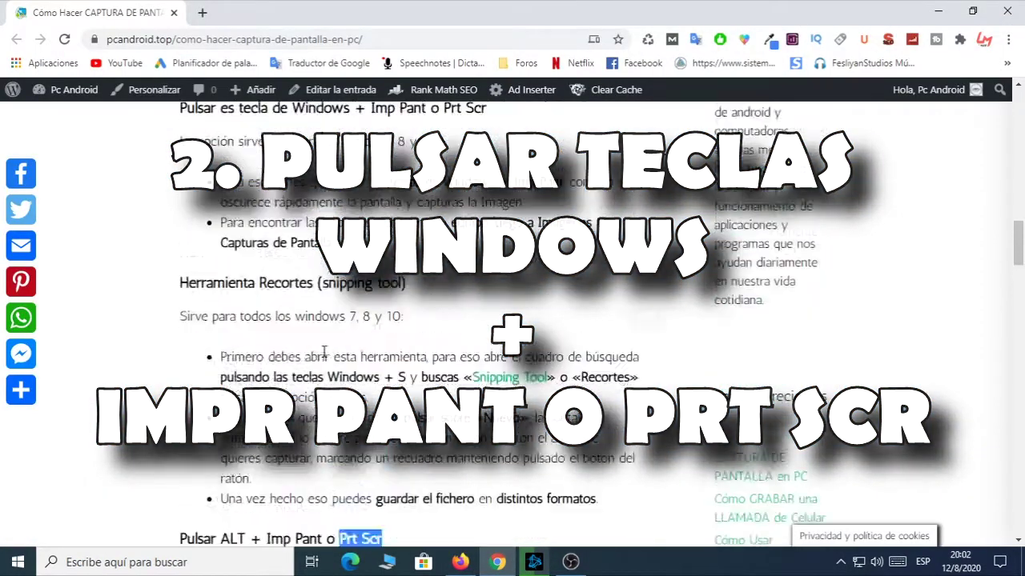
{"action": "scroll", "coordinate": [323, 352], "scroll_direction": "up", "scroll_amount": 1}
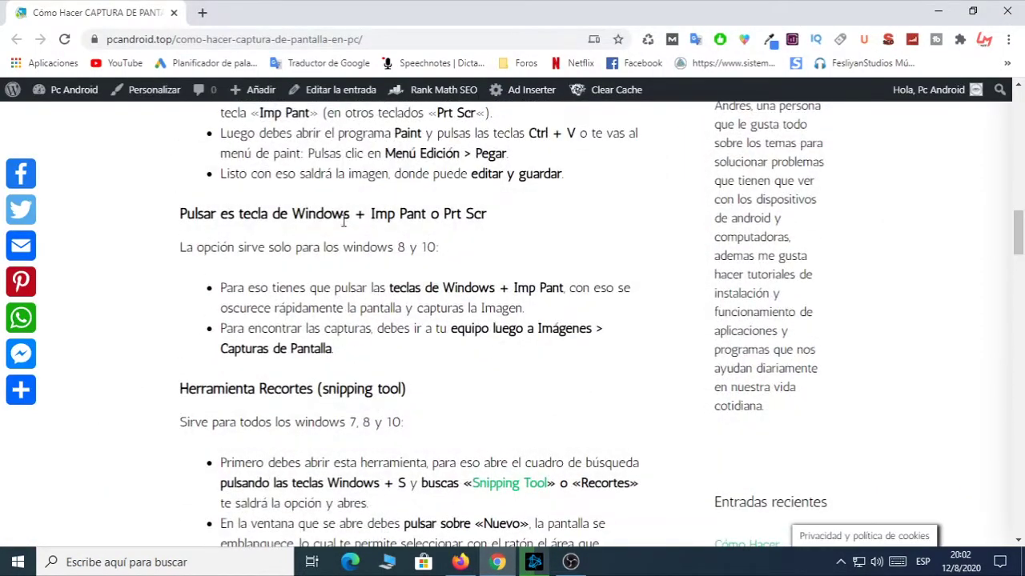
{"action": "left_click_drag", "start_coordinate": [293, 213], "coordinate": [427, 211]}
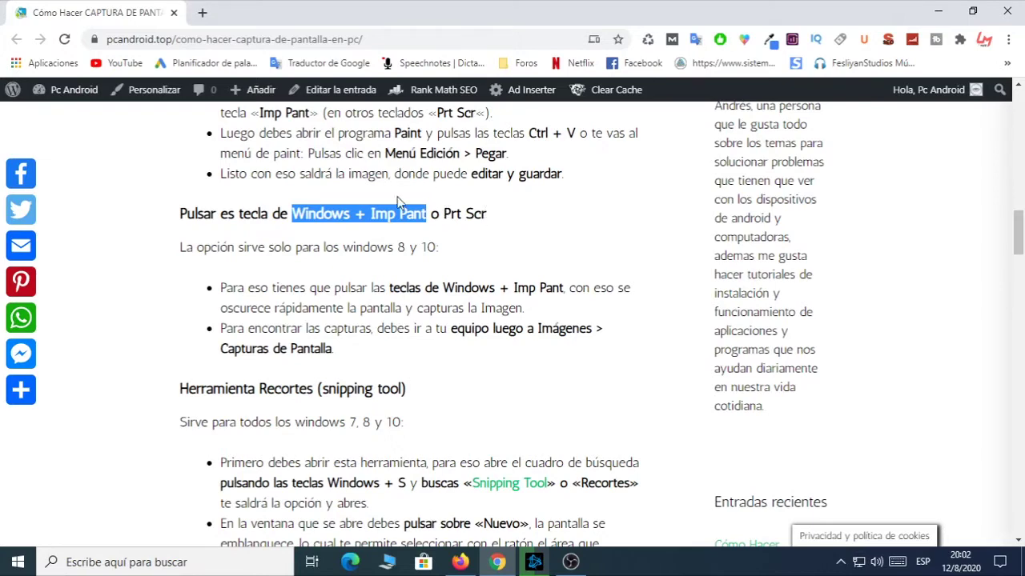
{"action": "left_click", "coordinate": [937, 11]}
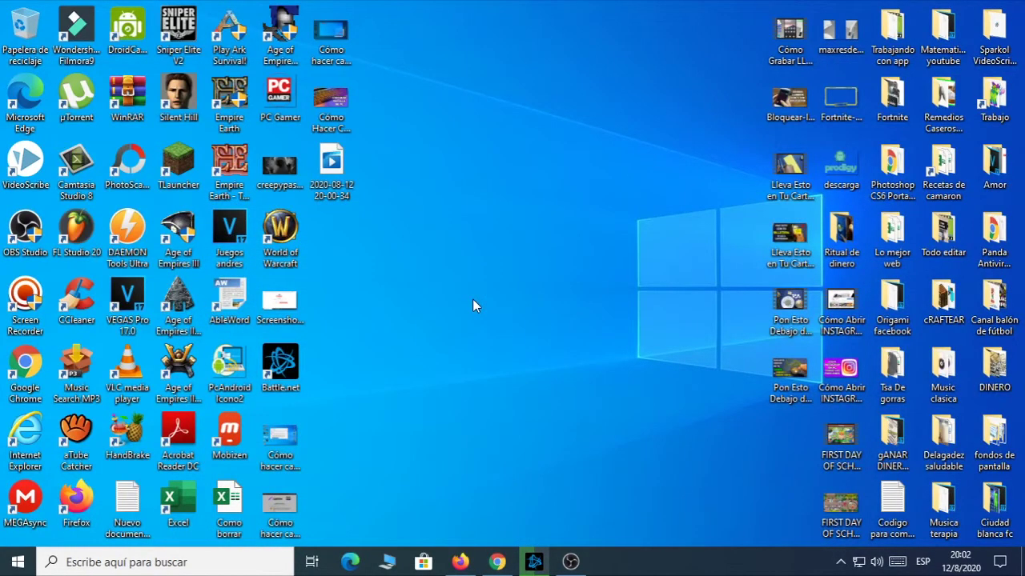
Capture the full desktop and paste it into a new Paint image for checking, discarding the image unsaved.
{"action": "key", "text": "super+Print"}
{"action": "left_click", "coordinate": [158, 562]}
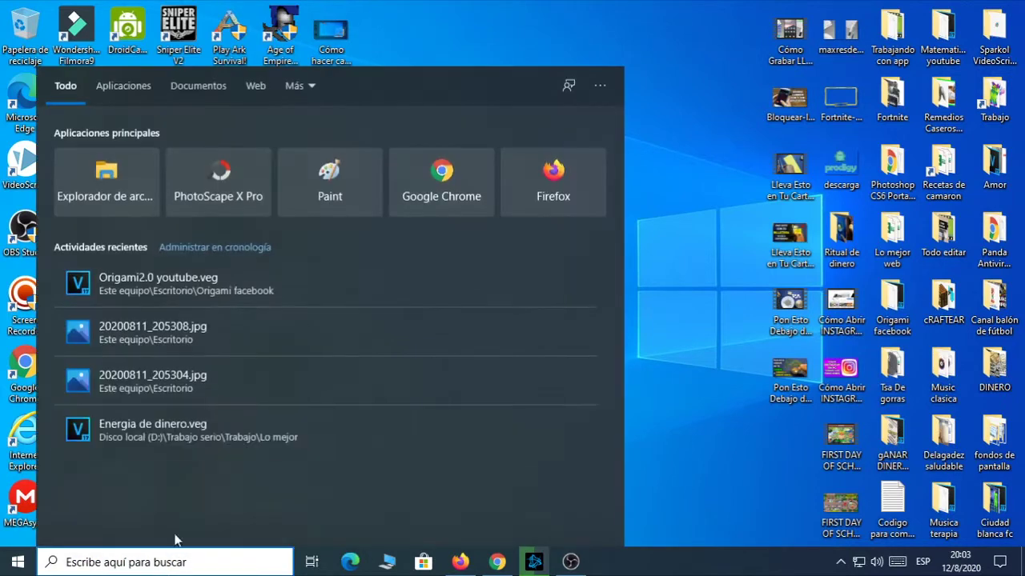
{"action": "left_click", "coordinate": [357, 206]}
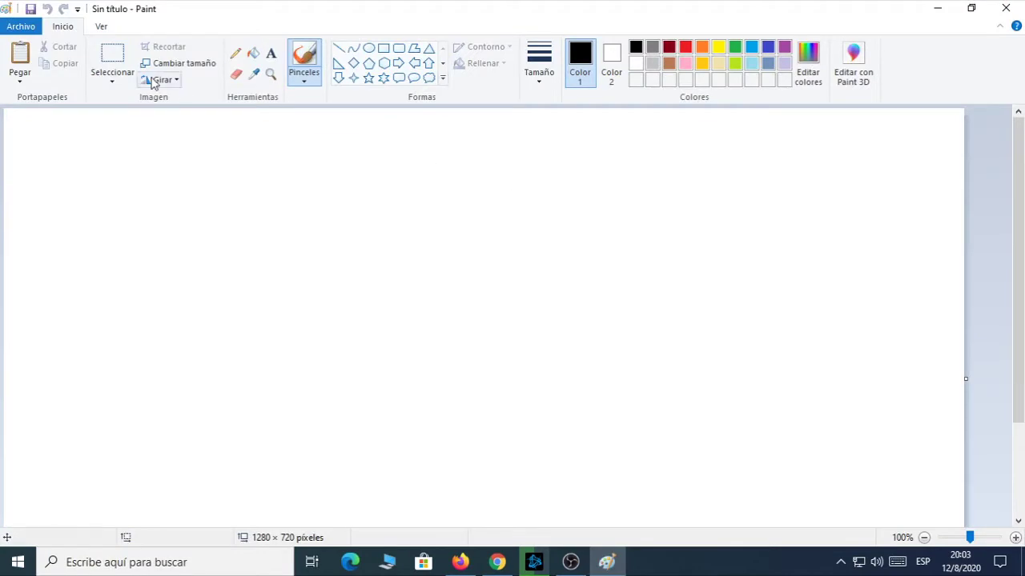
{"action": "left_click", "coordinate": [19, 53]}
{"action": "scroll", "coordinate": [595, 302], "scroll_direction": "down", "scroll_amount": 3}
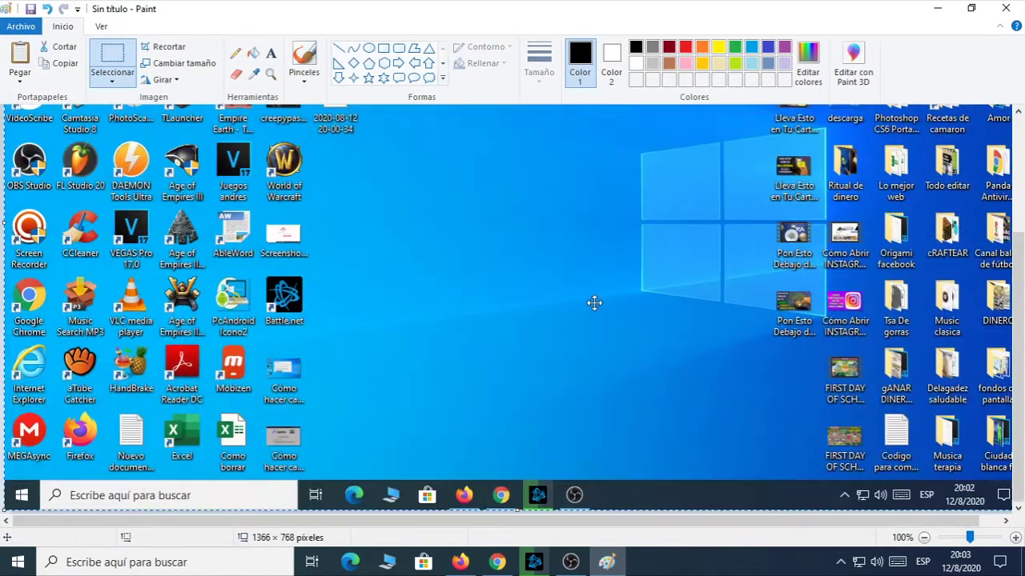
{"action": "scroll", "coordinate": [590, 304], "scroll_direction": "up", "scroll_amount": 3}
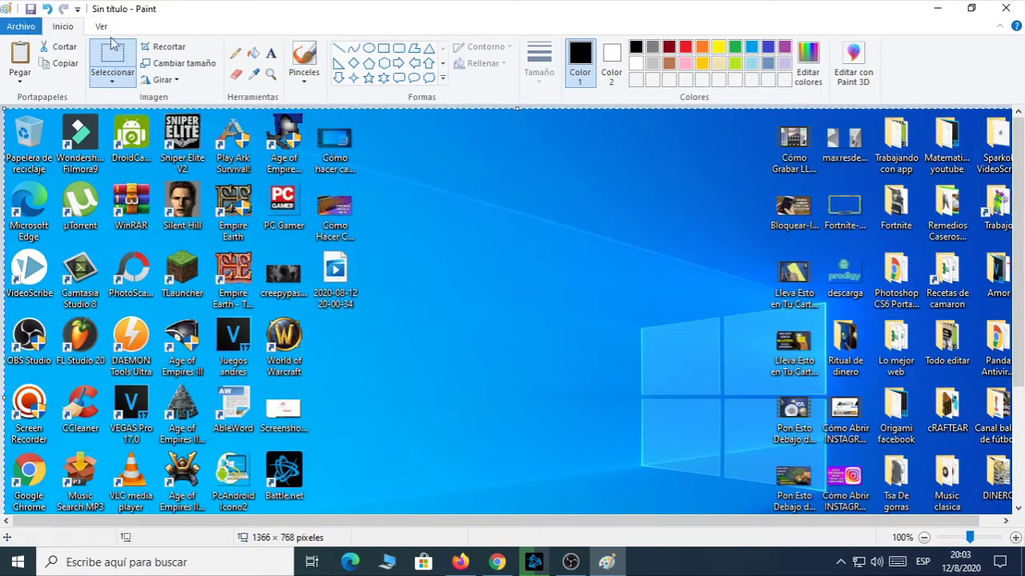
{"action": "left_click", "coordinate": [1007, 9]}
{"action": "left_click", "coordinate": [516, 280]}
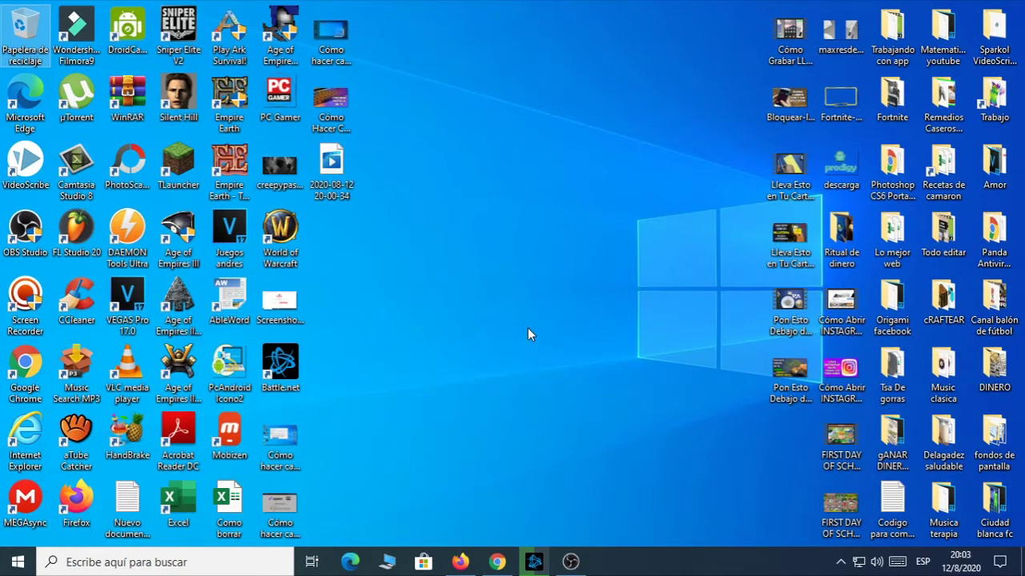
In Chrome's screenshot guide, highlight "ALT + Imp Pant o Prt Scr" in the active-window capture heading.
{"action": "left_click", "coordinate": [497, 562]}
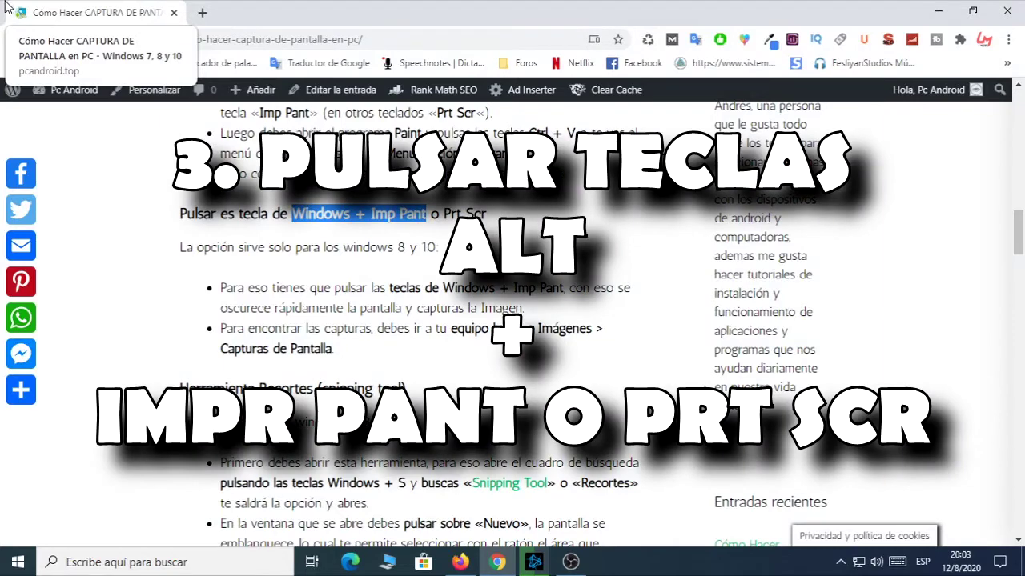
{"action": "scroll", "coordinate": [344, 376], "scroll_direction": "down", "scroll_amount": 3}
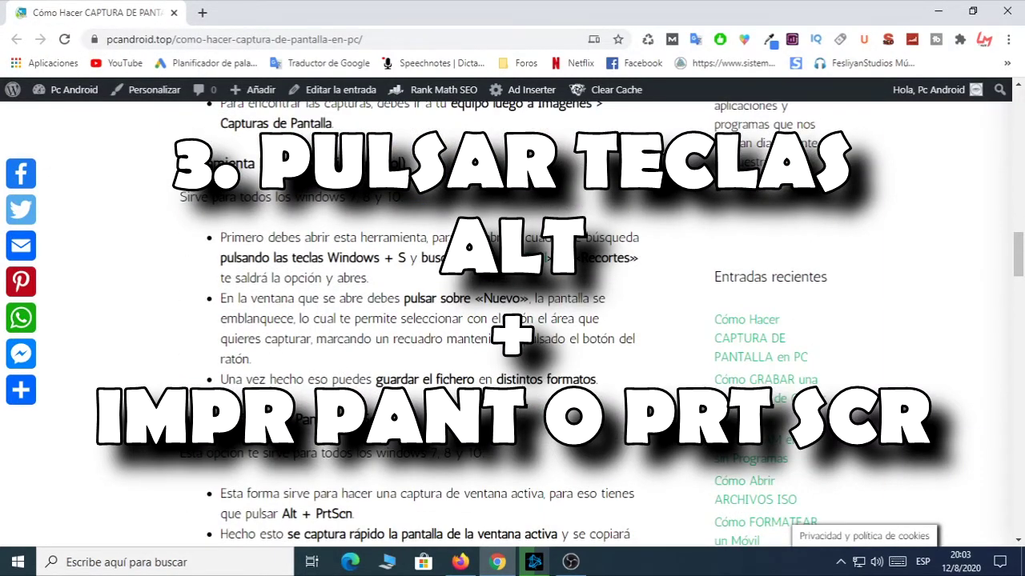
{"action": "left_click_drag", "start_coordinate": [220, 419], "coordinate": [323, 419]}
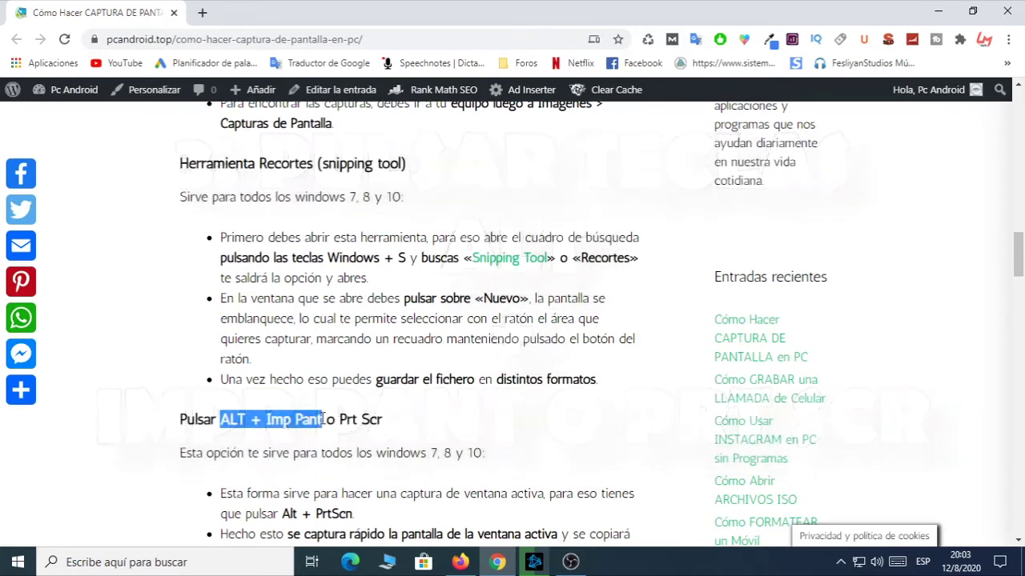
{"action": "left_click_drag", "start_coordinate": [323, 419], "coordinate": [386, 420]}
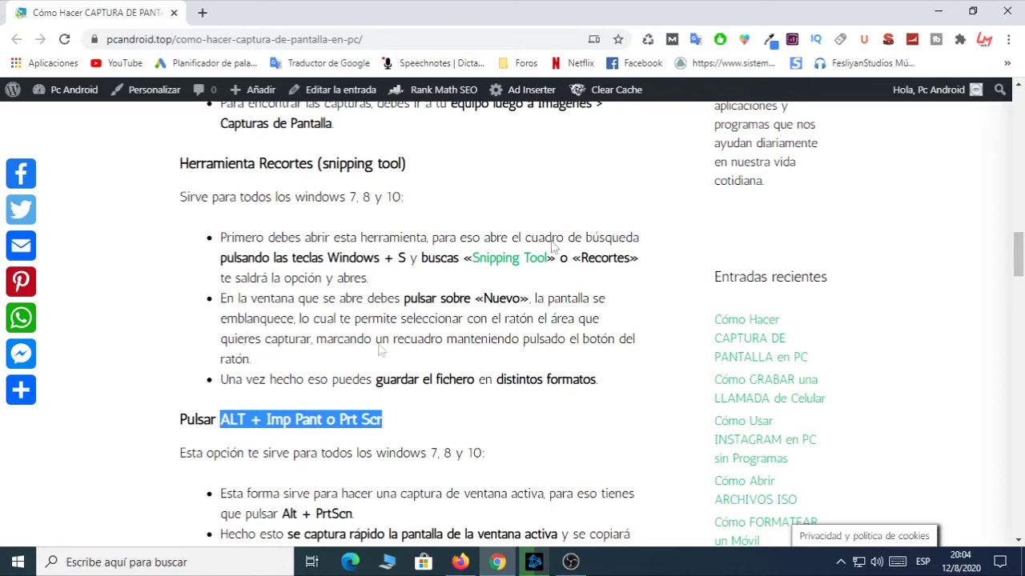
Open Paint and paste the capture of the active browser window into the blank image.
{"action": "left_click", "coordinate": [158, 561]}
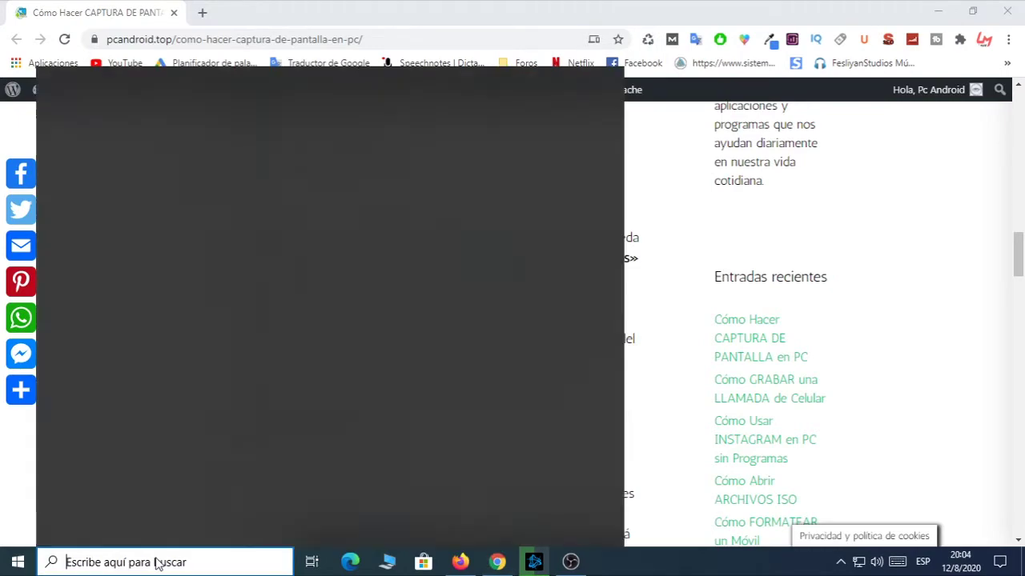
{"action": "left_click", "coordinate": [365, 178]}
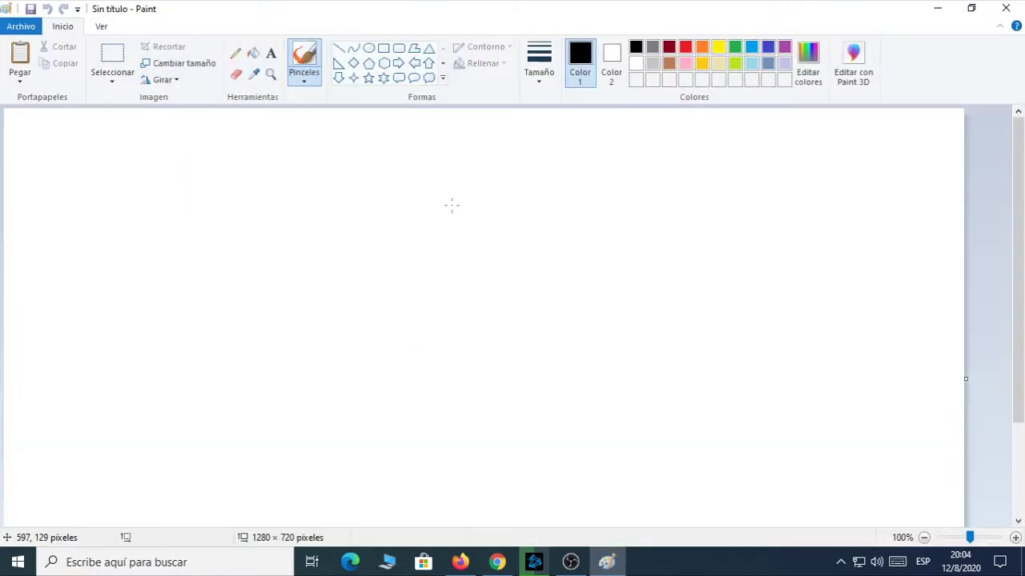
{"action": "left_click", "coordinate": [19, 58]}
{"action": "scroll", "coordinate": [532, 292], "scroll_direction": "down", "scroll_amount": 3}
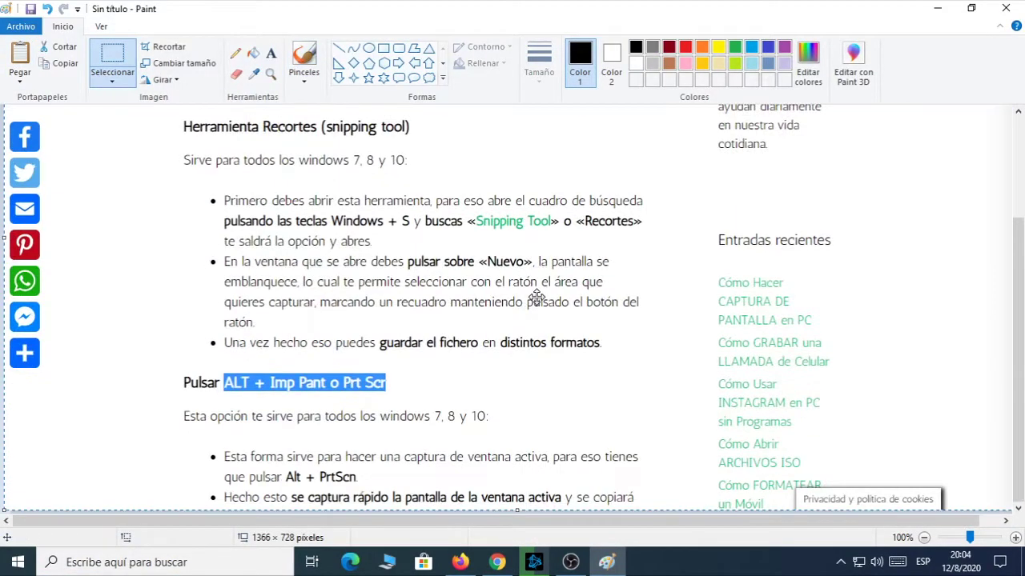
Examine the pasted window capture from top to bottom and close Paint without saving.
{"action": "scroll", "coordinate": [524, 287], "scroll_direction": "up", "scroll_amount": 3}
{"action": "scroll", "coordinate": [135, 200], "scroll_direction": "down", "scroll_amount": 3}
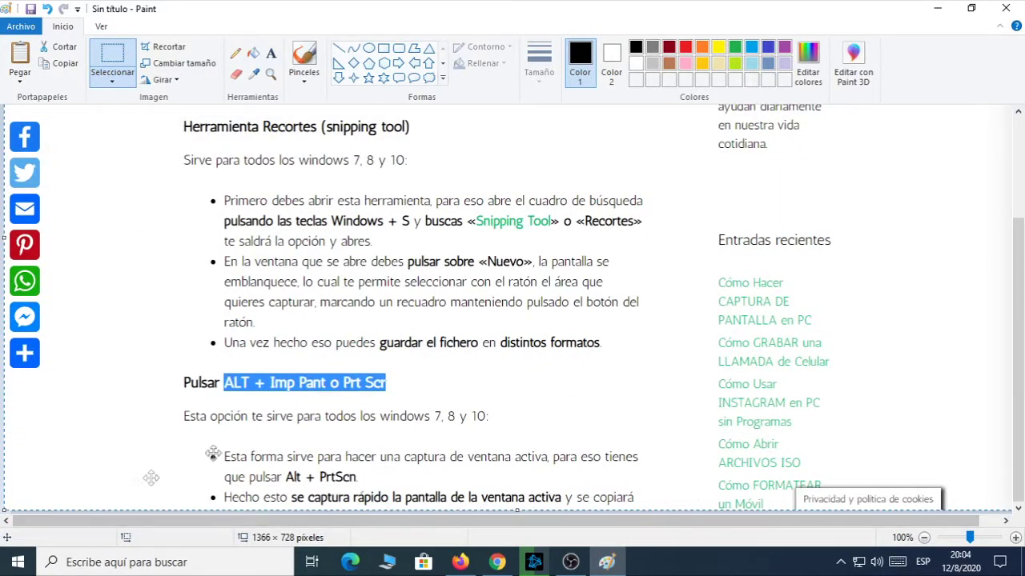
{"action": "scroll", "coordinate": [343, 320], "scroll_direction": "up", "scroll_amount": 3}
{"action": "scroll", "coordinate": [285, 173], "scroll_direction": "down", "scroll_amount": 3}
{"action": "scroll", "coordinate": [171, 169], "scroll_direction": "down", "scroll_amount": 1}
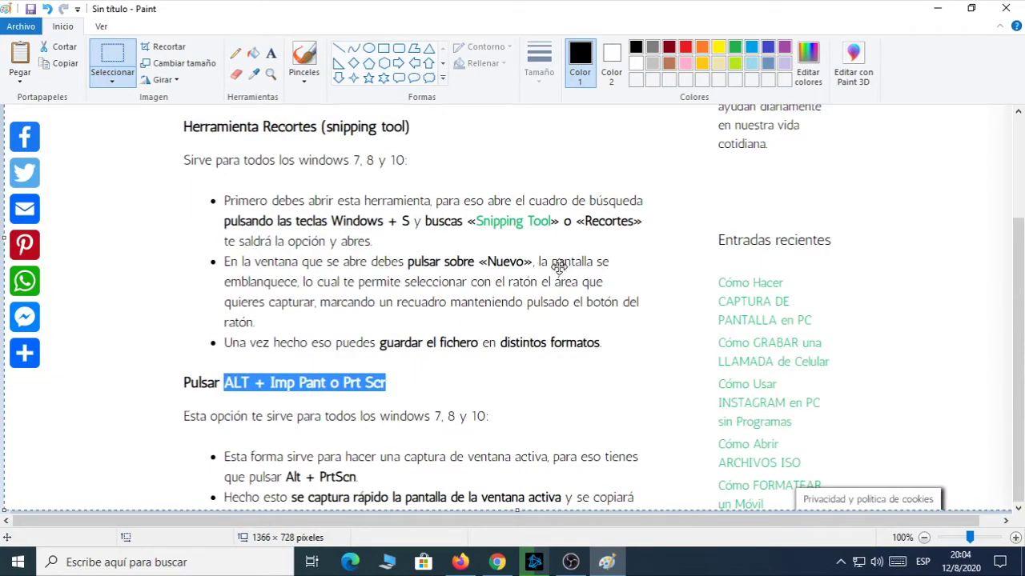
{"action": "scroll", "coordinate": [601, 304], "scroll_direction": "up", "scroll_amount": 3}
{"action": "scroll", "coordinate": [602, 312], "scroll_direction": "down", "scroll_amount": 3}
{"action": "left_click", "coordinate": [1007, 8]}
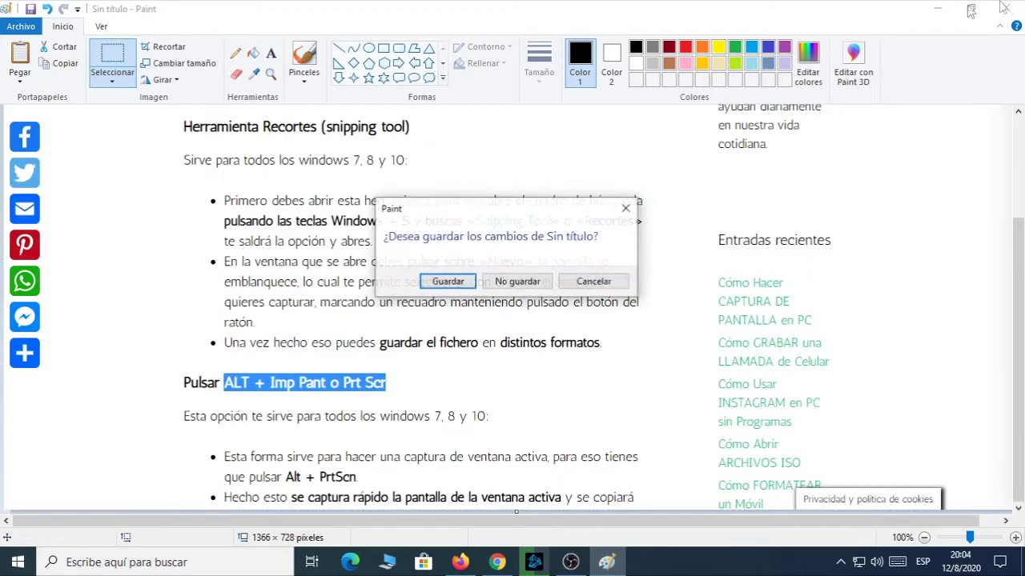
{"action": "left_click", "coordinate": [513, 280]}
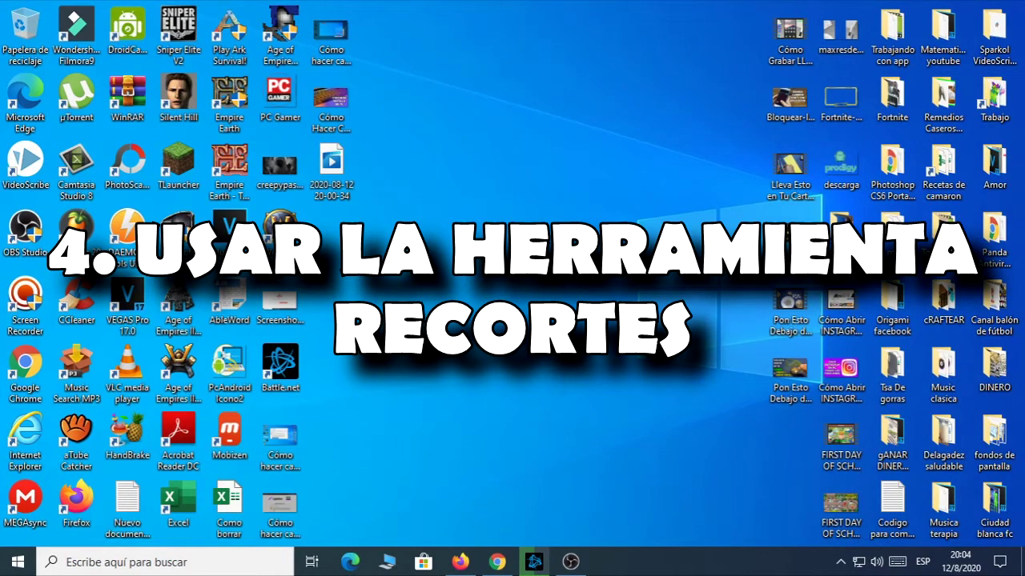
Search Windows for "recortes" and open Herramienta Recortes.
{"action": "left_click", "coordinate": [66, 564]}
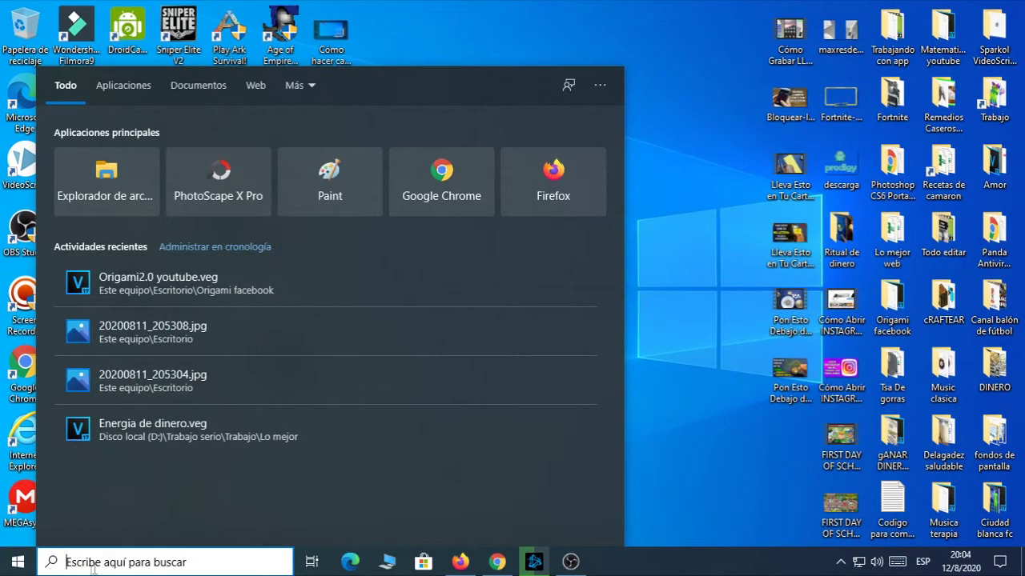
{"action": "left_click", "coordinate": [704, 349]}
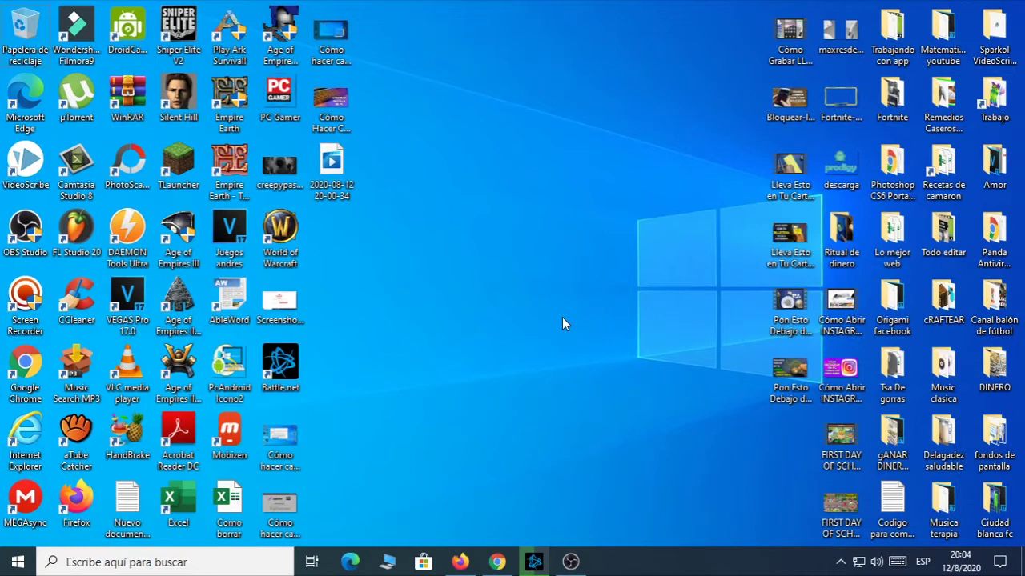
{"action": "key", "text": "super+s"}
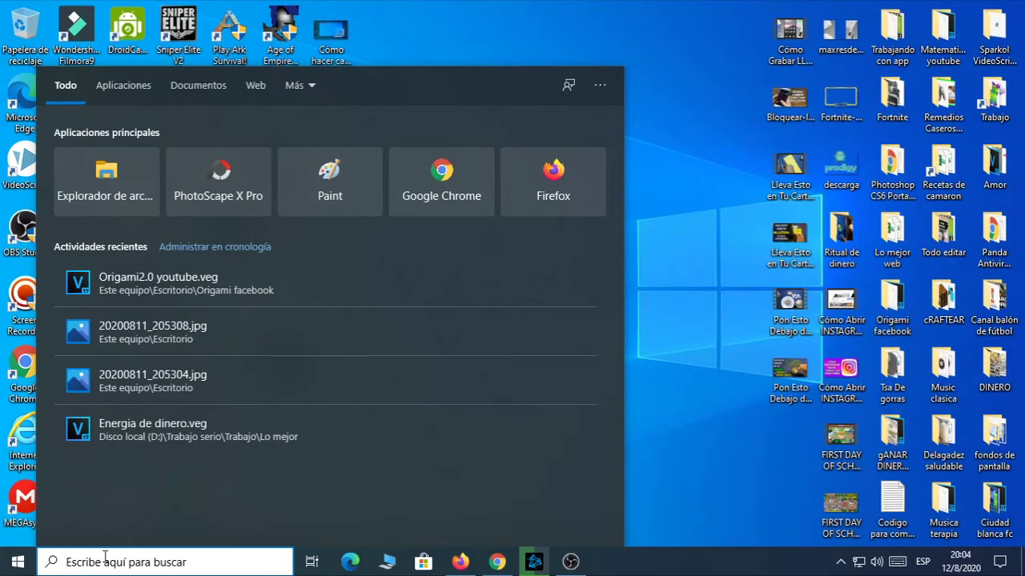
{"action": "type", "text": "recotes"}
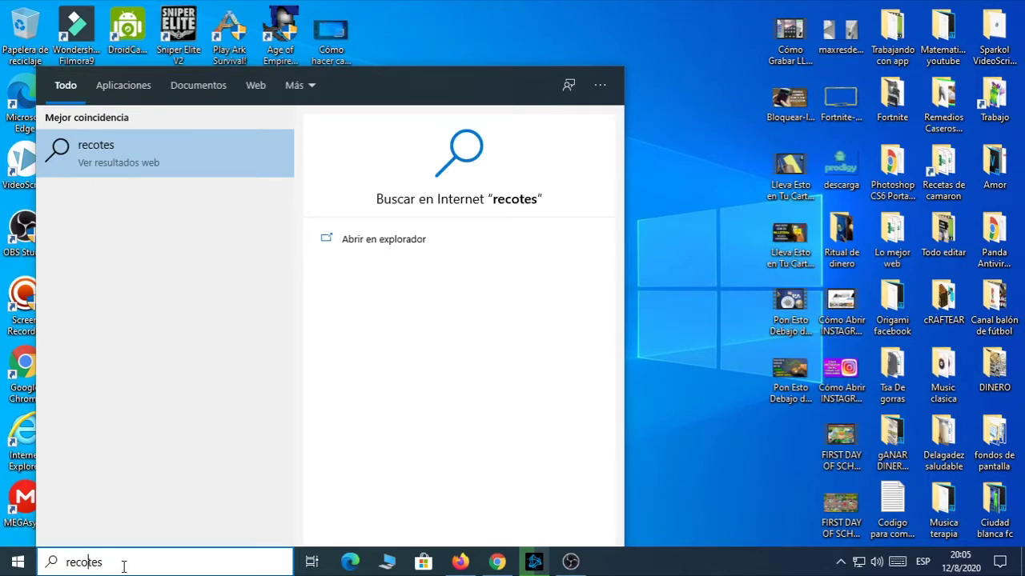
{"action": "type", "text": "r"}
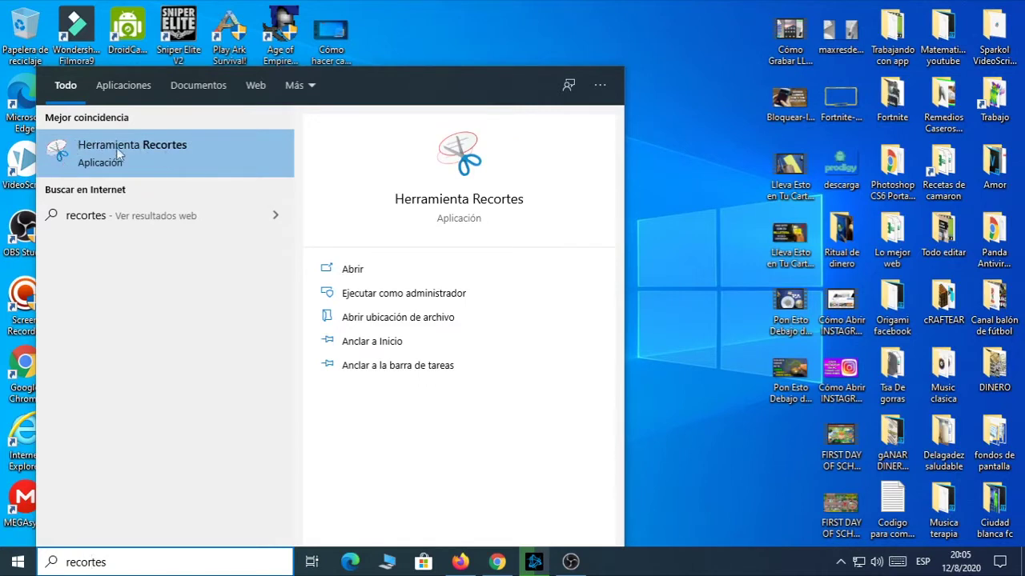
{"action": "left_click", "coordinate": [164, 154]}
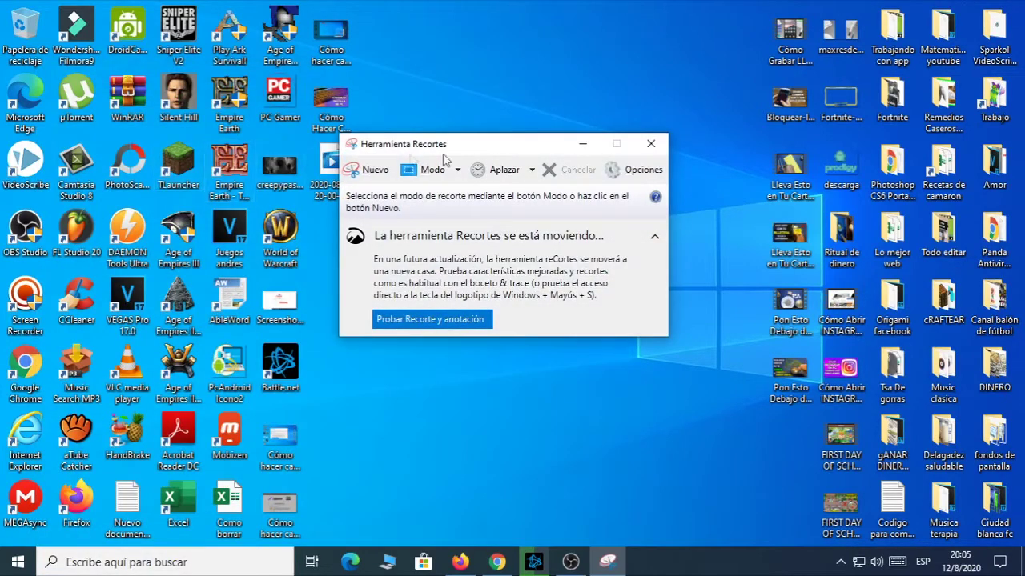
Take a new rectangular snip of the desktop's upper-left icons with Herramienta Recortes, view it and close the tool.
{"action": "left_click_drag", "start_coordinate": [453, 145], "coordinate": [512, 100]}
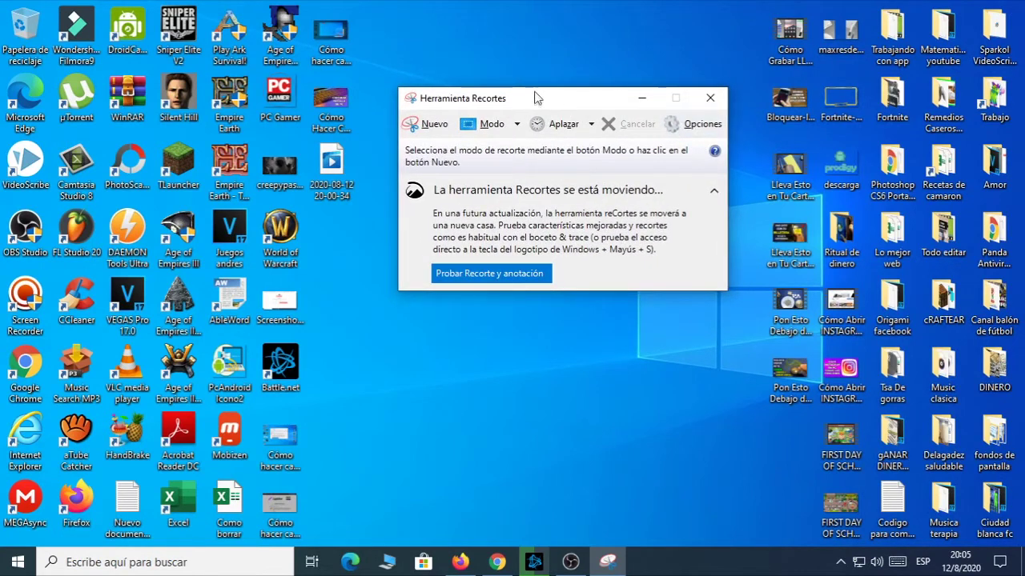
{"action": "left_click", "coordinate": [432, 128]}
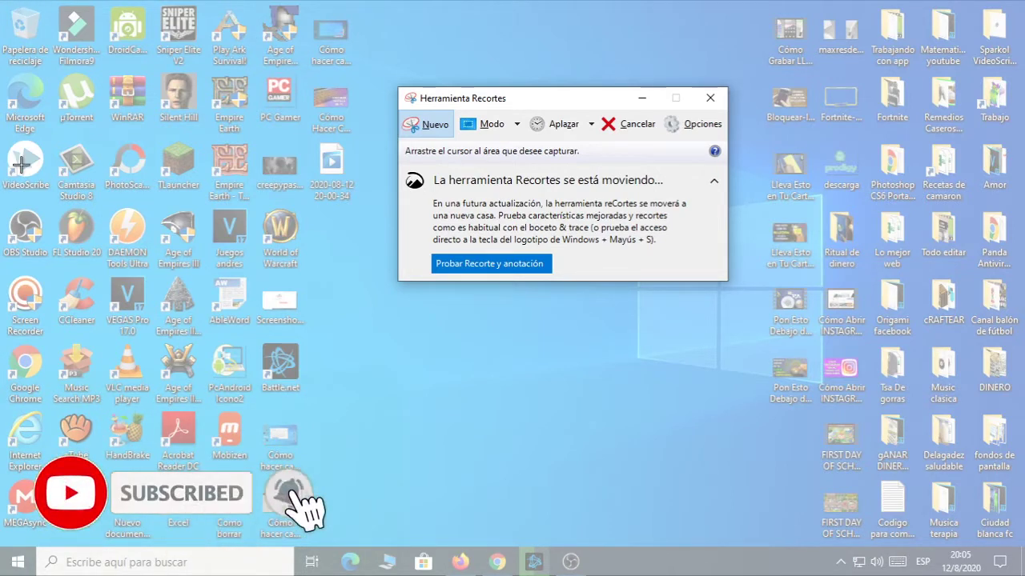
{"action": "left_click_drag", "start_coordinate": [362, 265], "coordinate": [0, 0]}
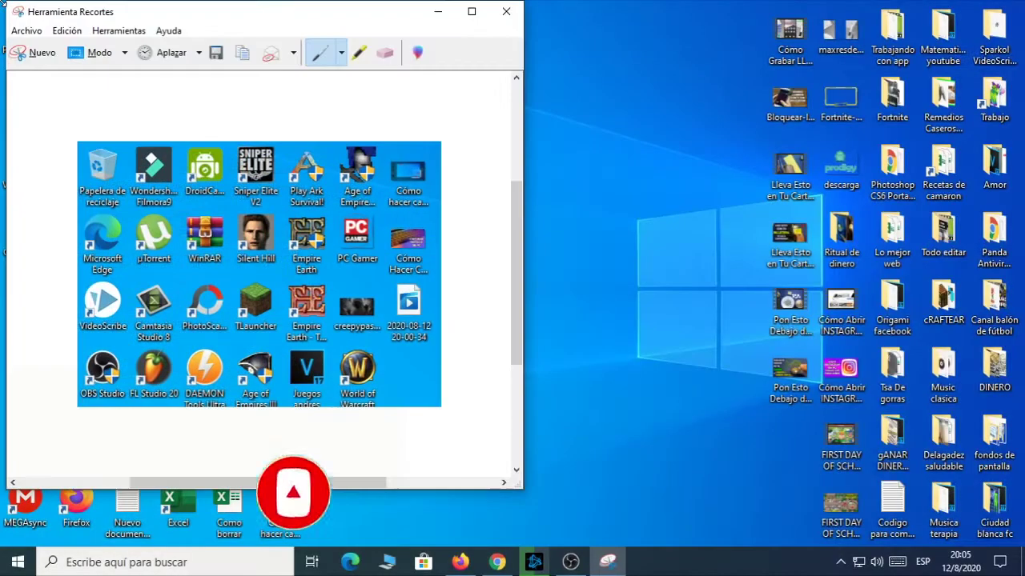
{"action": "left_click_drag", "start_coordinate": [262, 14], "coordinate": [478, 36]}
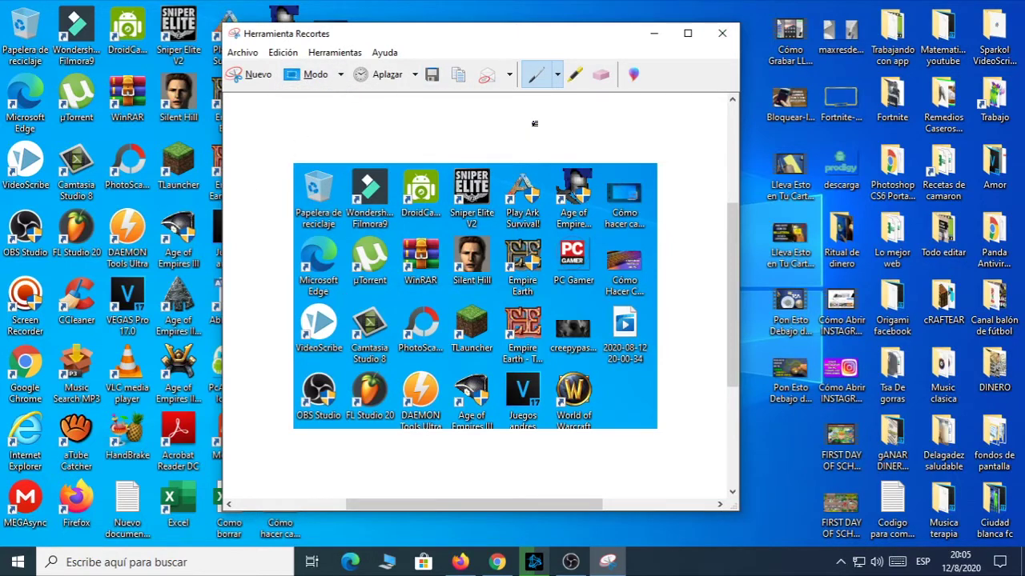
{"action": "left_click", "coordinate": [724, 35]}
{"action": "left_click", "coordinate": [553, 284]}
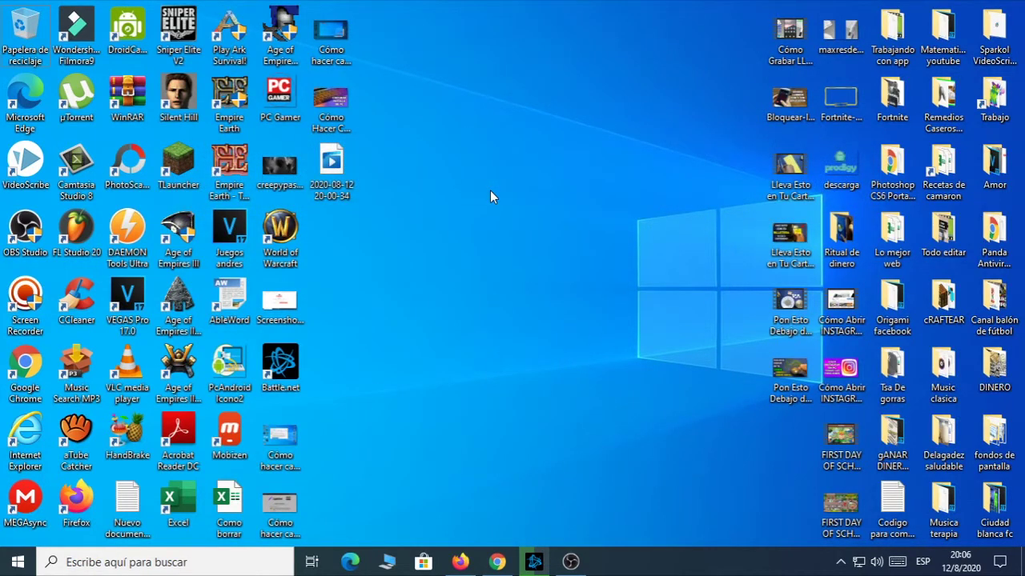
Snip a rectangular area of desktop icons with the Windows snipping overlay, view it in Recorte y anotación, and close the snipping tools.
{"action": "key", "text": "super+shift+s"}
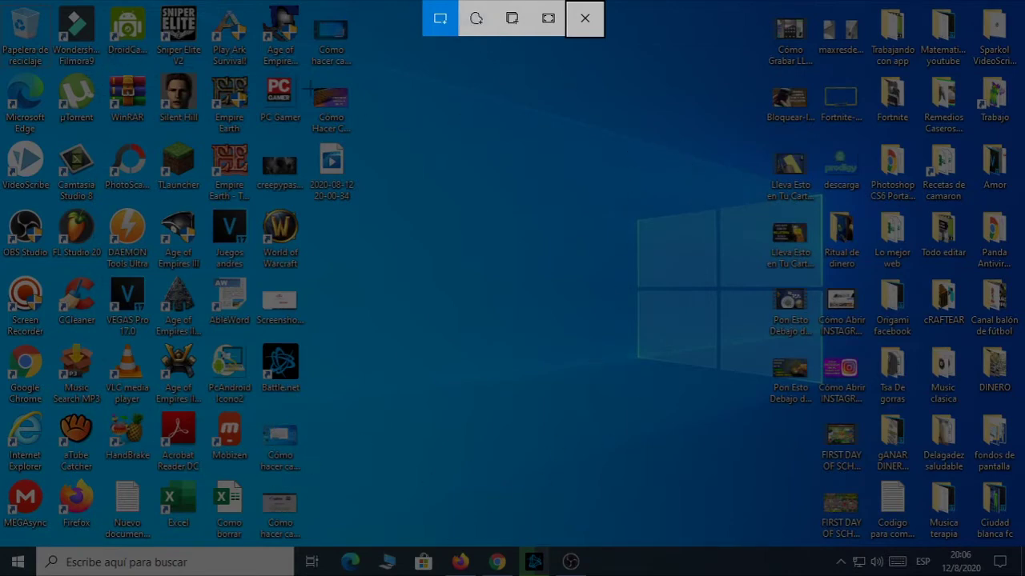
{"action": "left_click_drag", "start_coordinate": [165, 89], "coordinate": [383, 349]}
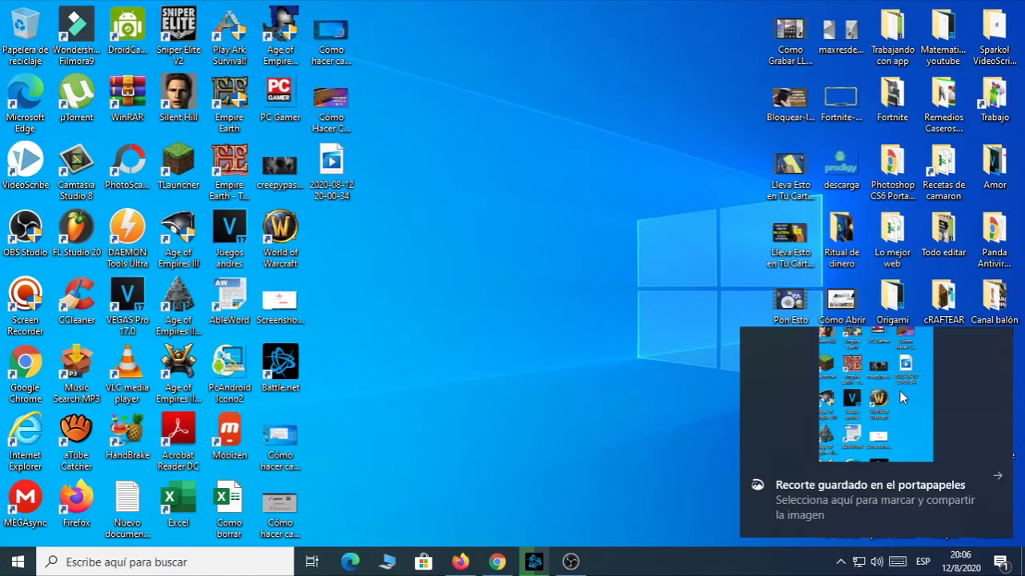
{"action": "left_click", "coordinate": [885, 395]}
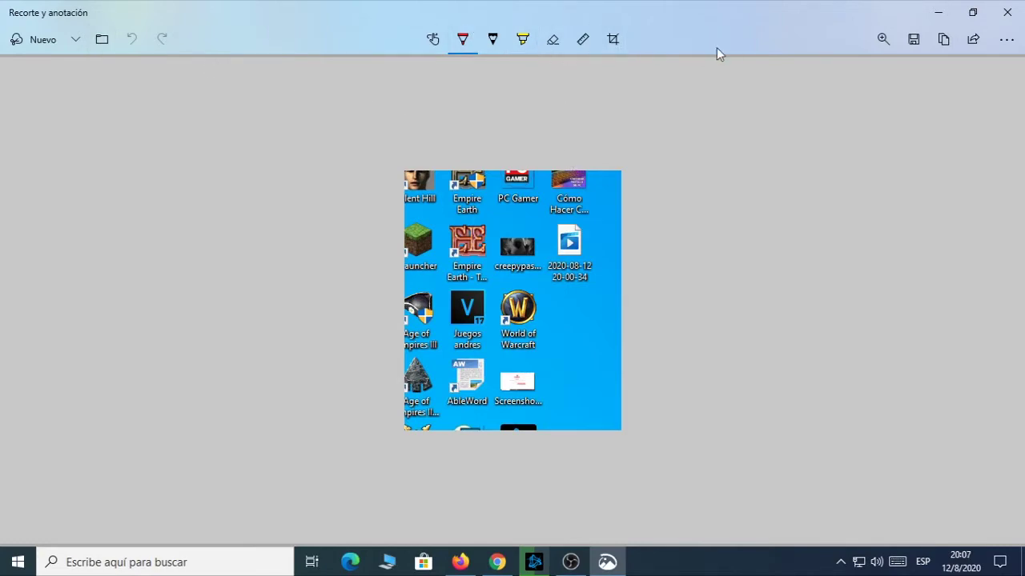
{"action": "left_click", "coordinate": [1023, 14]}
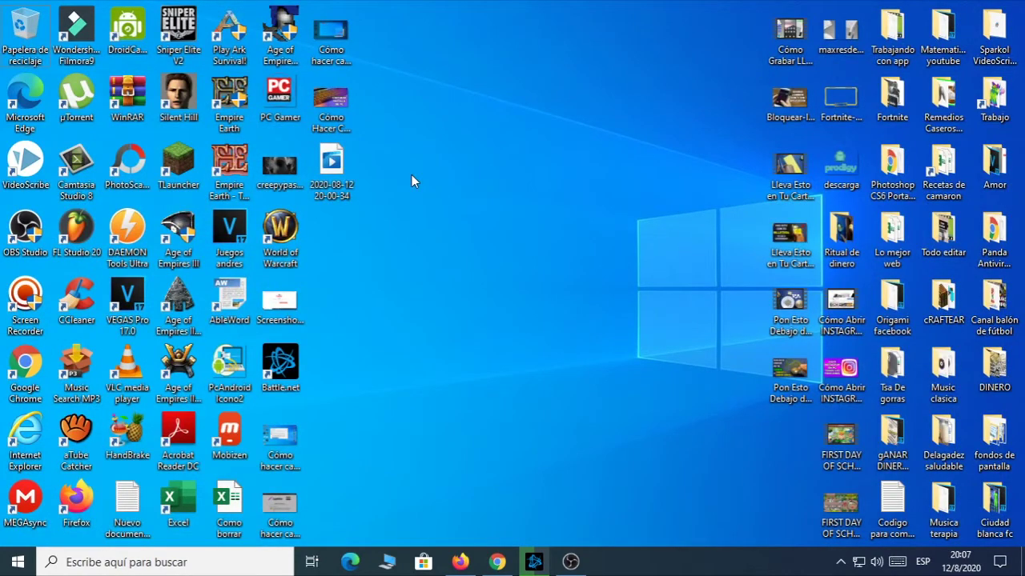
{"action": "key", "text": "super+shift+s"}
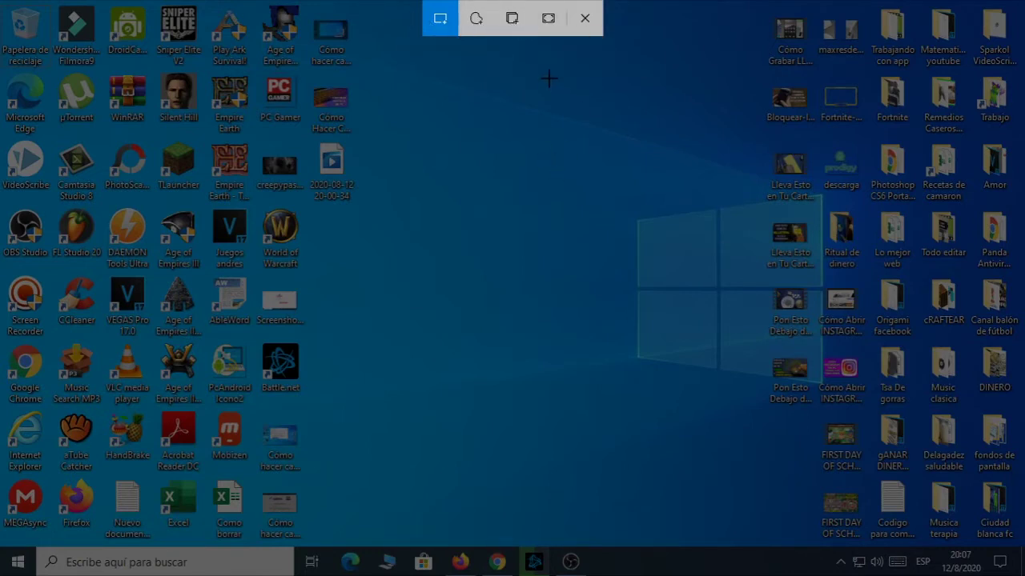
{"action": "left_click", "coordinate": [584, 18]}
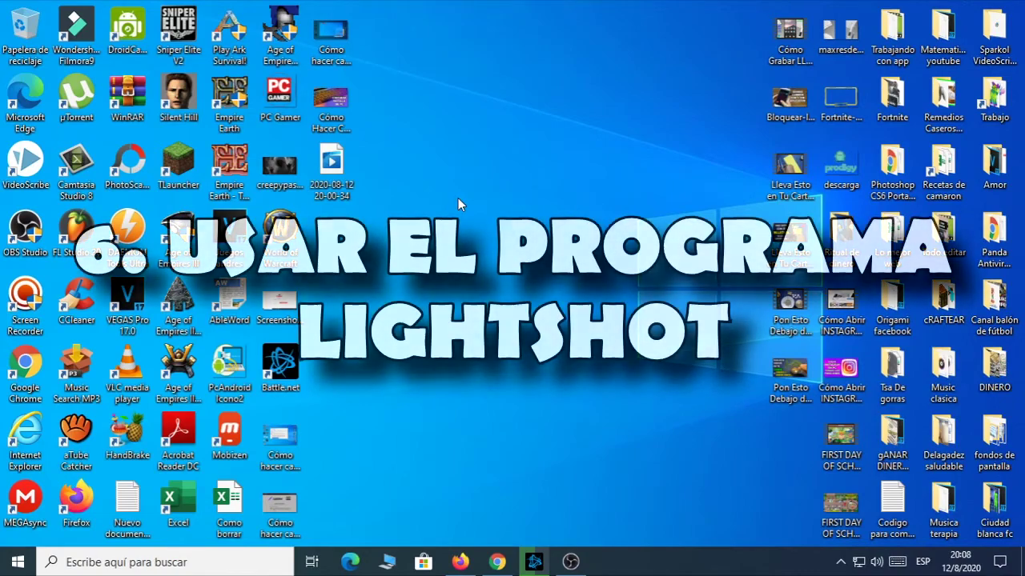
Switch to the screenshot guide in Chrome, find its LightShot section and open the program's download page.
{"action": "mouse_move", "coordinate": [497, 562]}
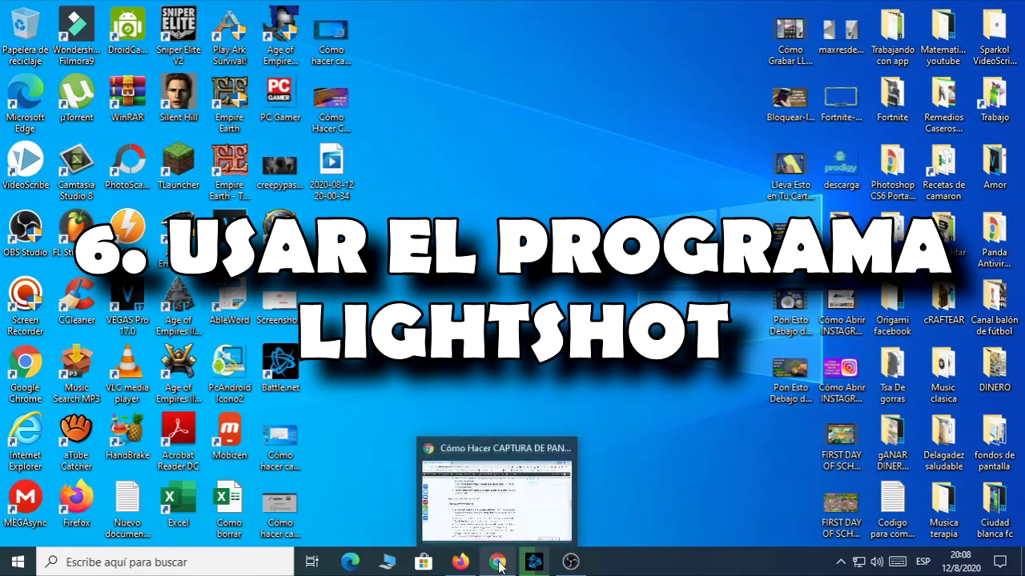
{"action": "left_click", "coordinate": [497, 476]}
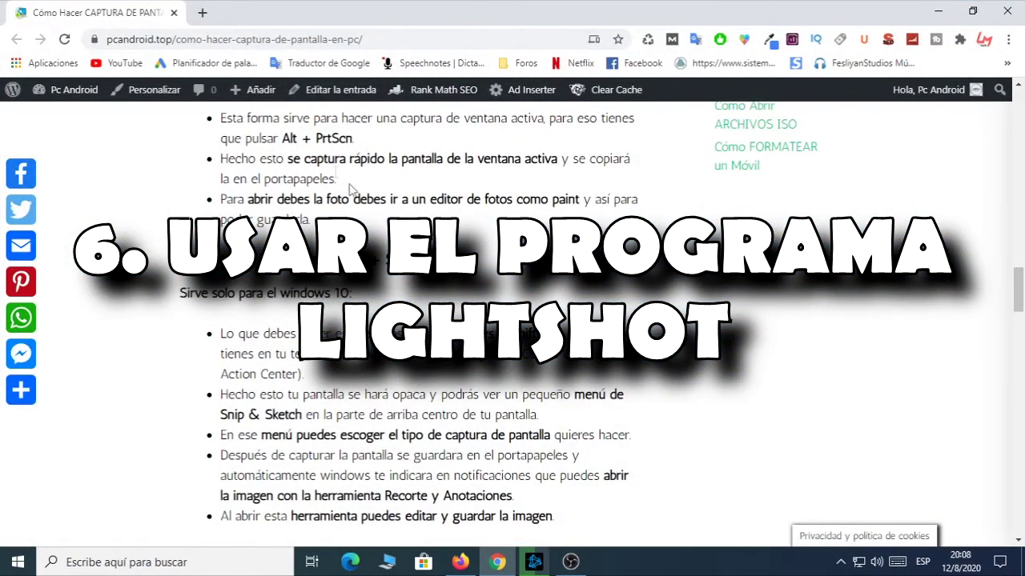
{"action": "scroll", "coordinate": [377, 200], "scroll_direction": "down", "scroll_amount": 5}
{"action": "scroll", "coordinate": [384, 208], "scroll_direction": "down", "scroll_amount": 3}
{"action": "scroll", "coordinate": [490, 316], "scroll_direction": "up", "scroll_amount": 4}
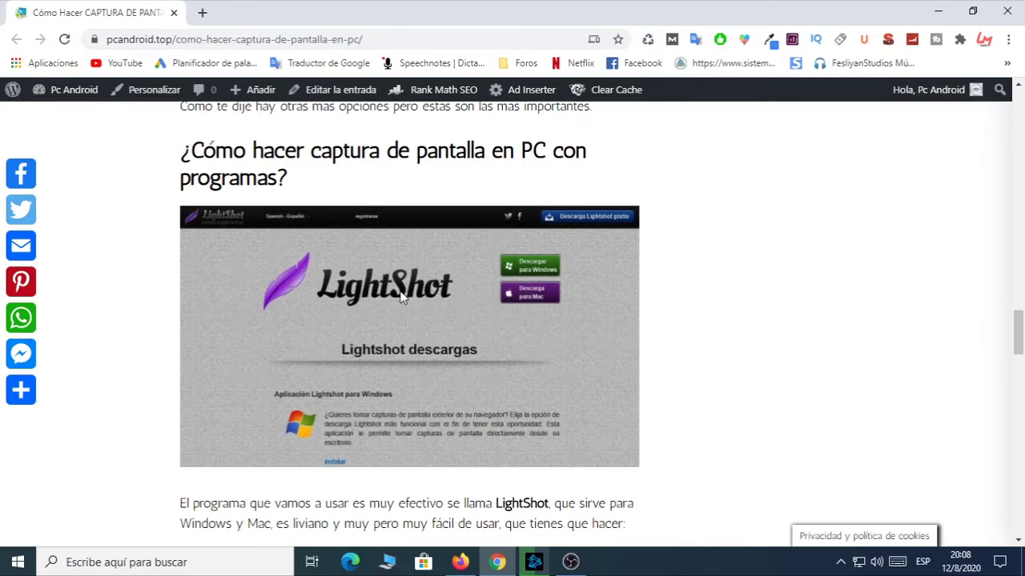
{"action": "scroll", "coordinate": [402, 297], "scroll_direction": "down", "scroll_amount": 3}
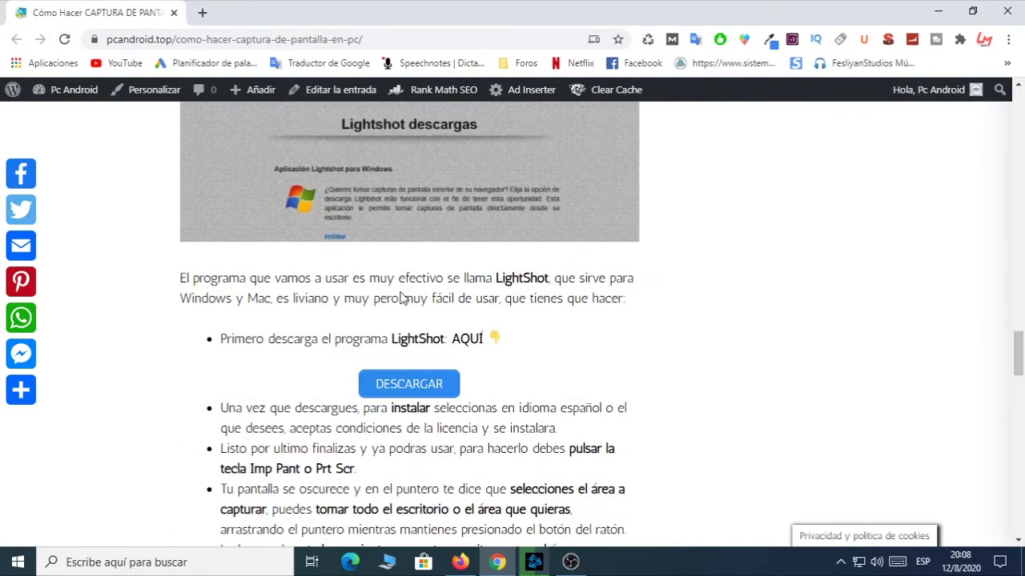
{"action": "left_click", "coordinate": [410, 385]}
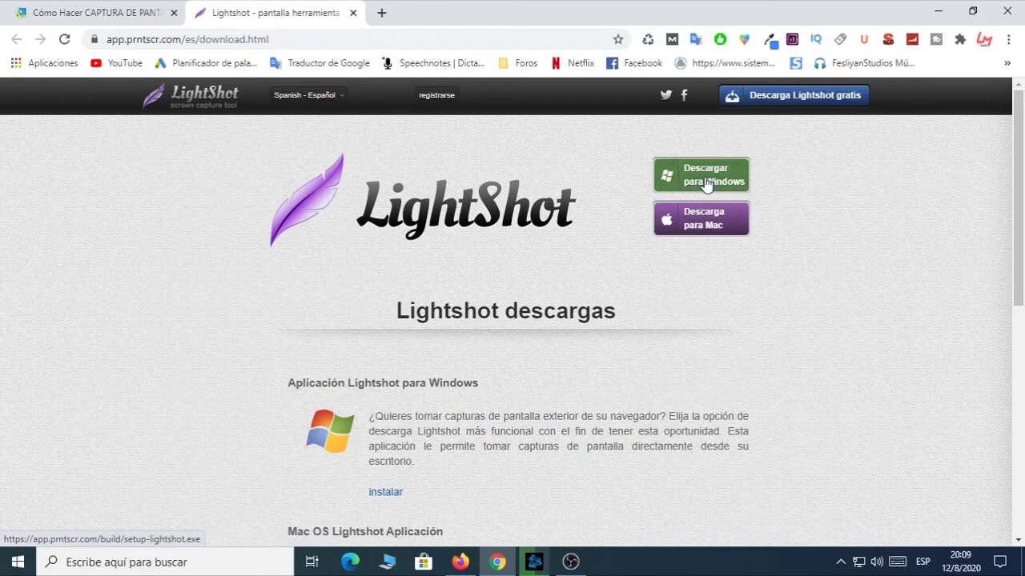
Download Lightshot for Windows, keep the flagged setup-lightshot (1).exe and run it.
{"action": "left_click", "coordinate": [706, 182]}
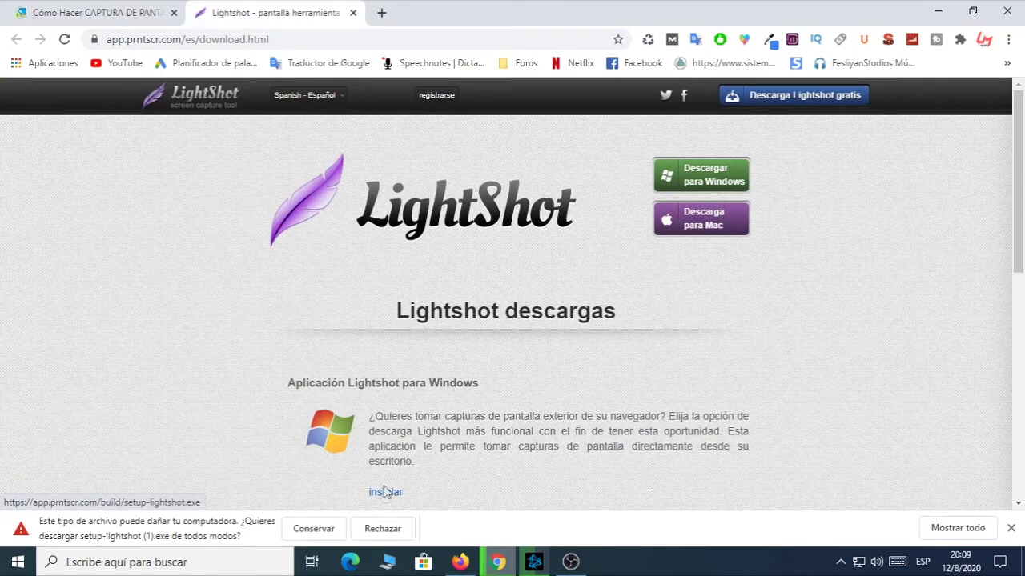
{"action": "left_click", "coordinate": [313, 528]}
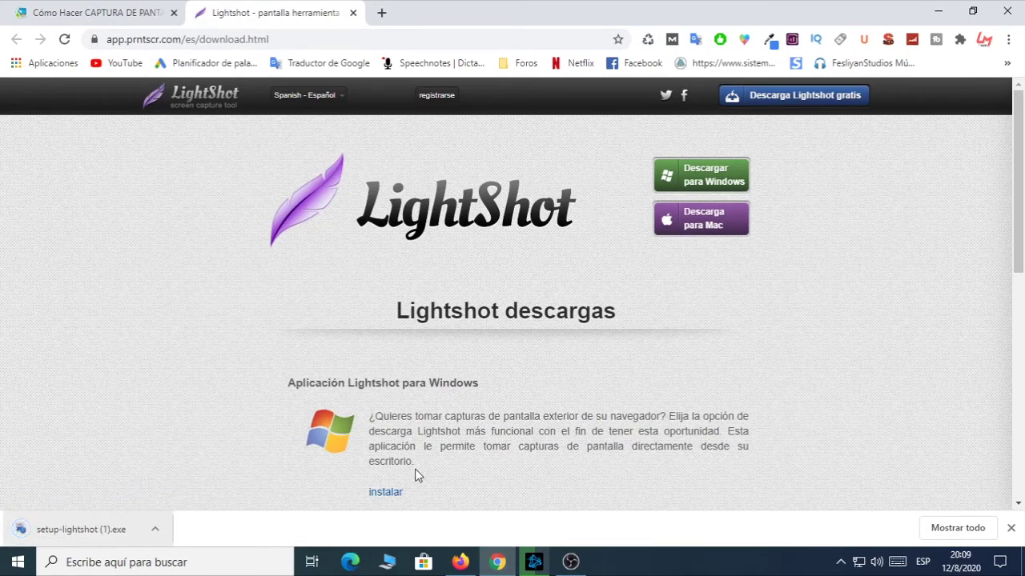
{"action": "left_click", "coordinate": [95, 531]}
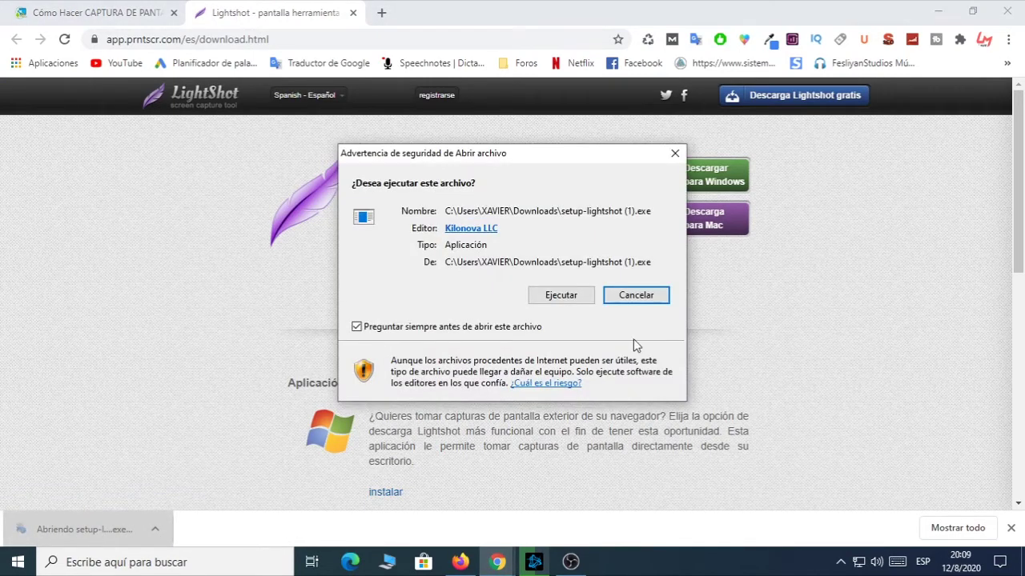
{"action": "left_click", "coordinate": [567, 294]}
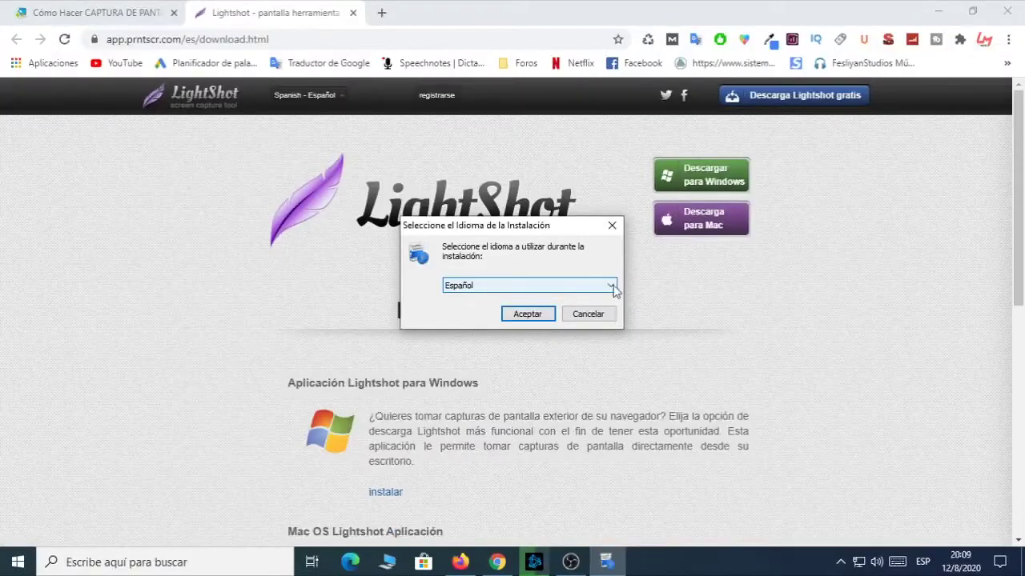
Keep Español as the setup language, accept the licence agreement and install Lightshot.
{"action": "left_click", "coordinate": [611, 287]}
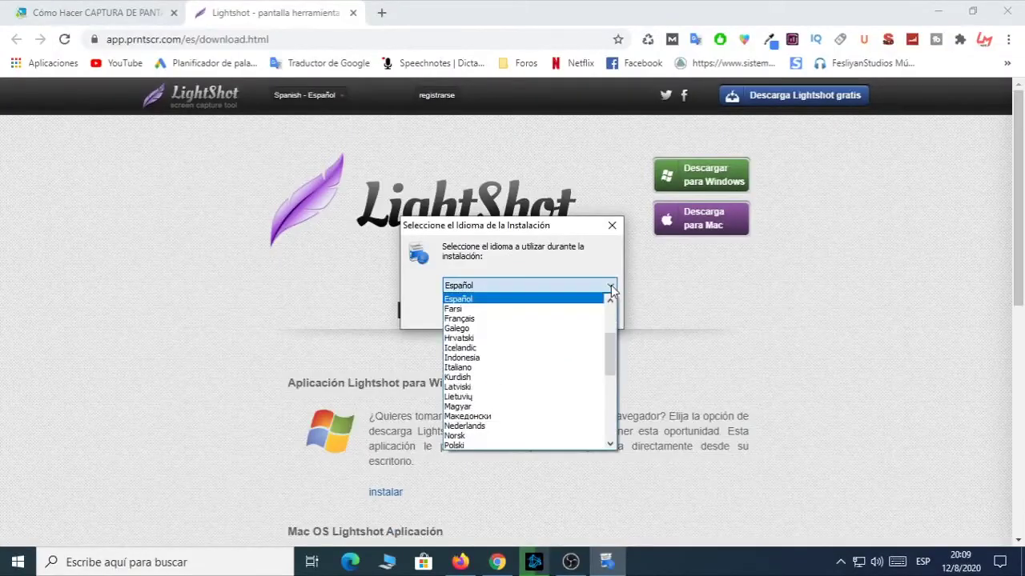
{"action": "left_click", "coordinate": [611, 289]}
{"action": "left_click", "coordinate": [535, 314]}
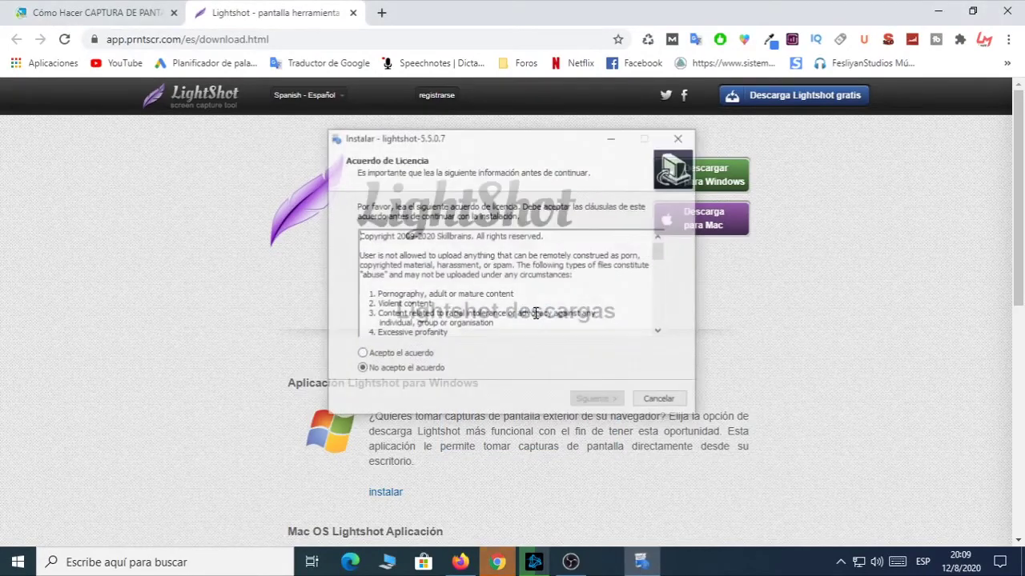
{"action": "left_click", "coordinate": [360, 355]}
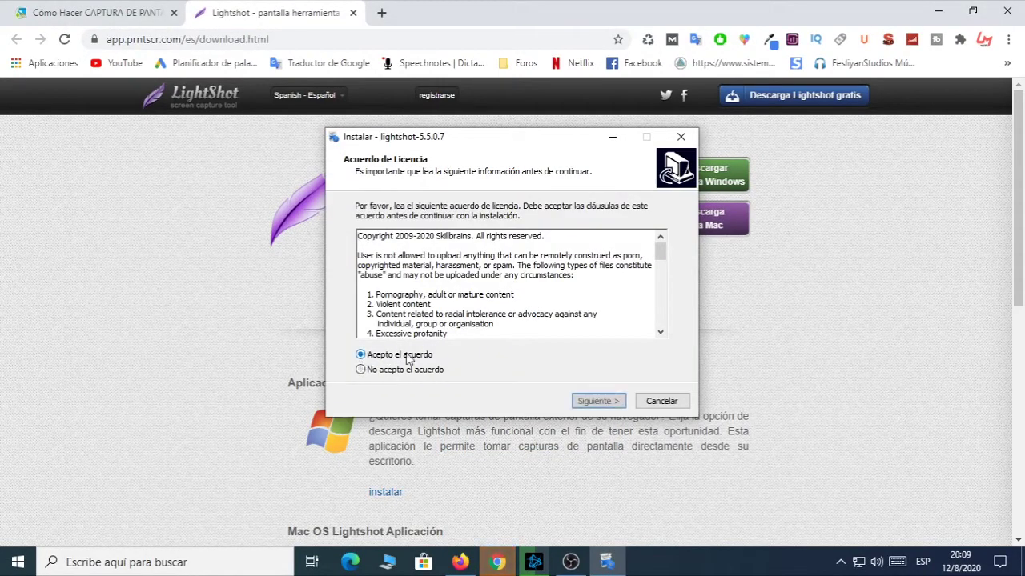
{"action": "left_click", "coordinate": [592, 402]}
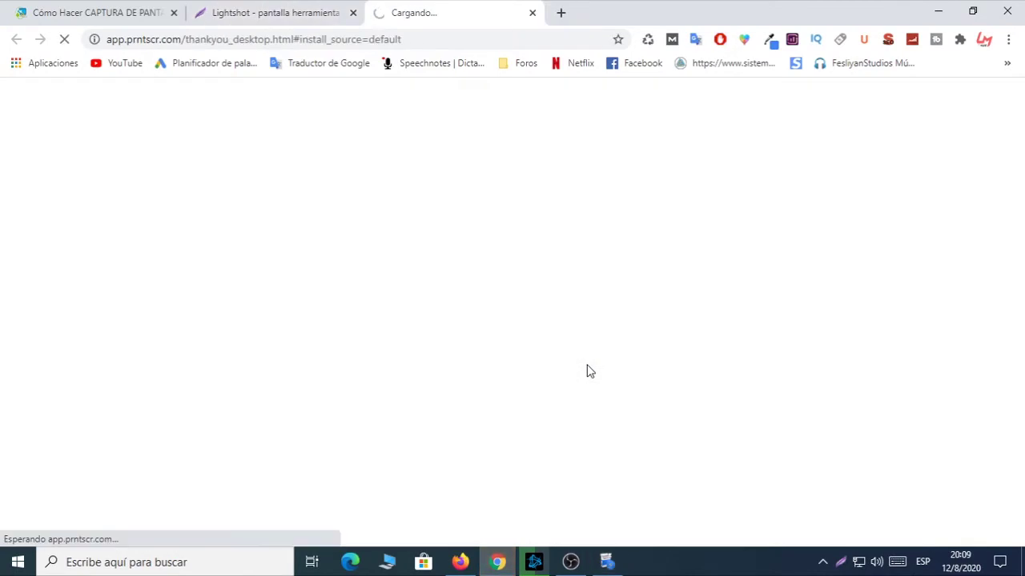
Close the two Lightshot browser tabs, minimize Chrome and finish the Lightshot installer.
{"action": "left_click", "coordinate": [532, 13]}
{"action": "left_click", "coordinate": [350, 13]}
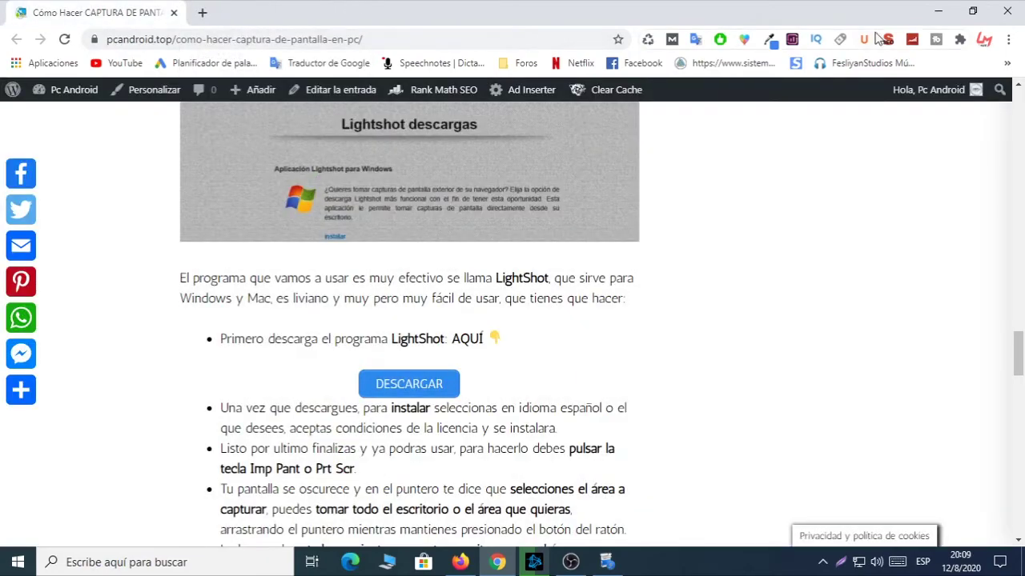
{"action": "left_click", "coordinate": [941, 11]}
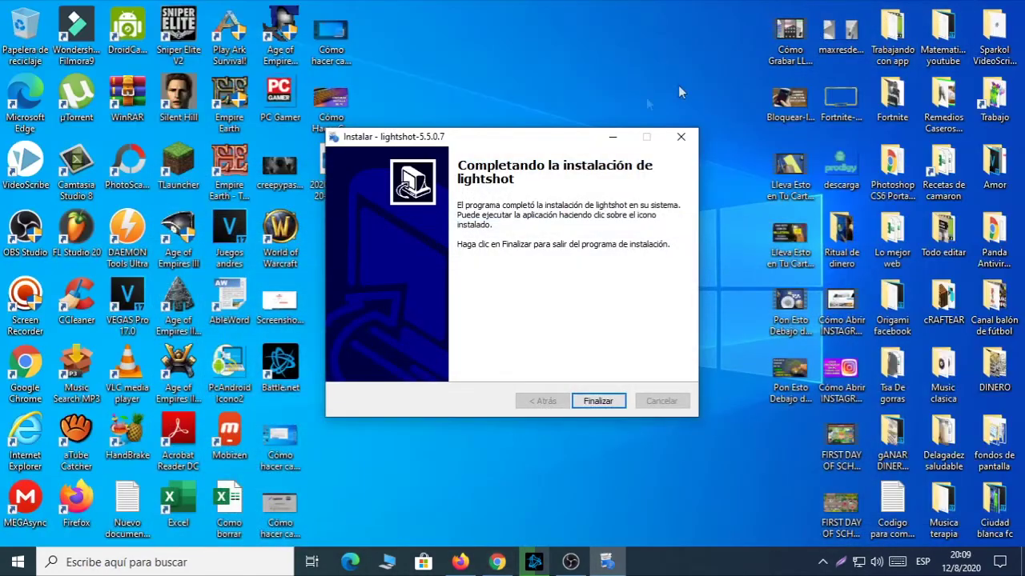
{"action": "left_click", "coordinate": [599, 401]}
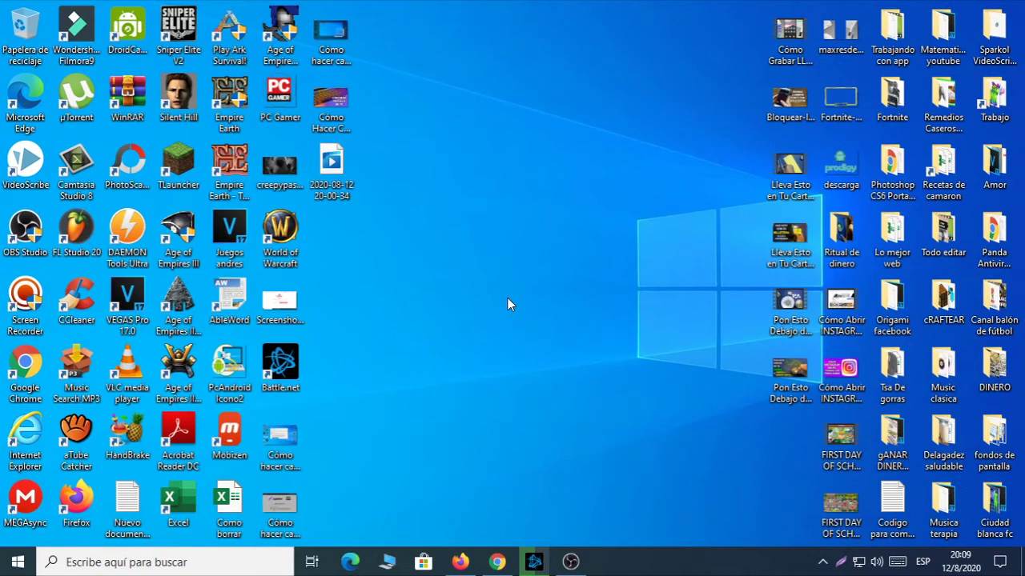
Start a Lightshot capture, select a desktop area of about 839x470 and move it over the desktop's right-hand icons.
{"action": "key", "text": "Print"}
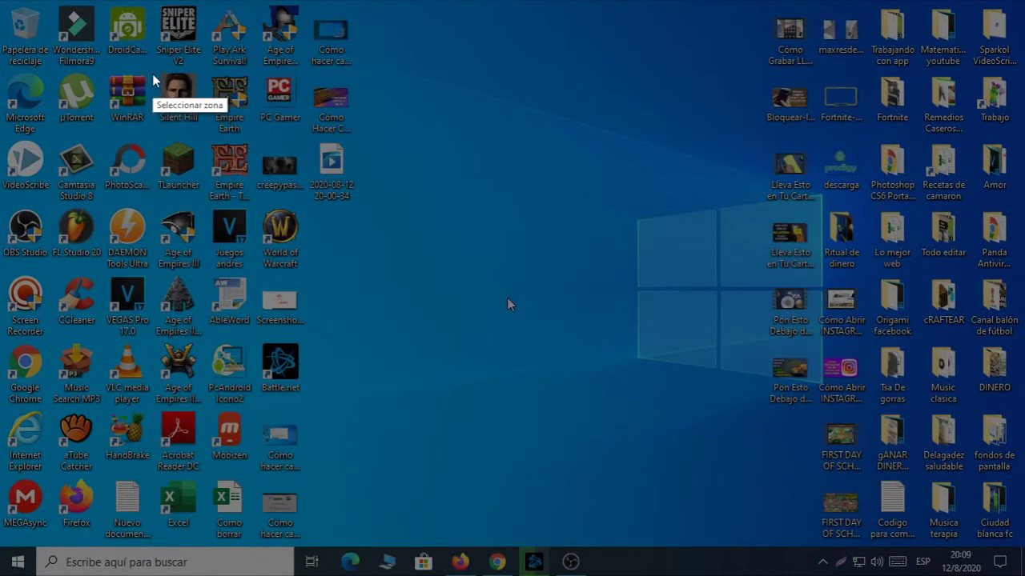
{"action": "left_click_drag", "start_coordinate": [157, 71], "coordinate": [786, 423]}
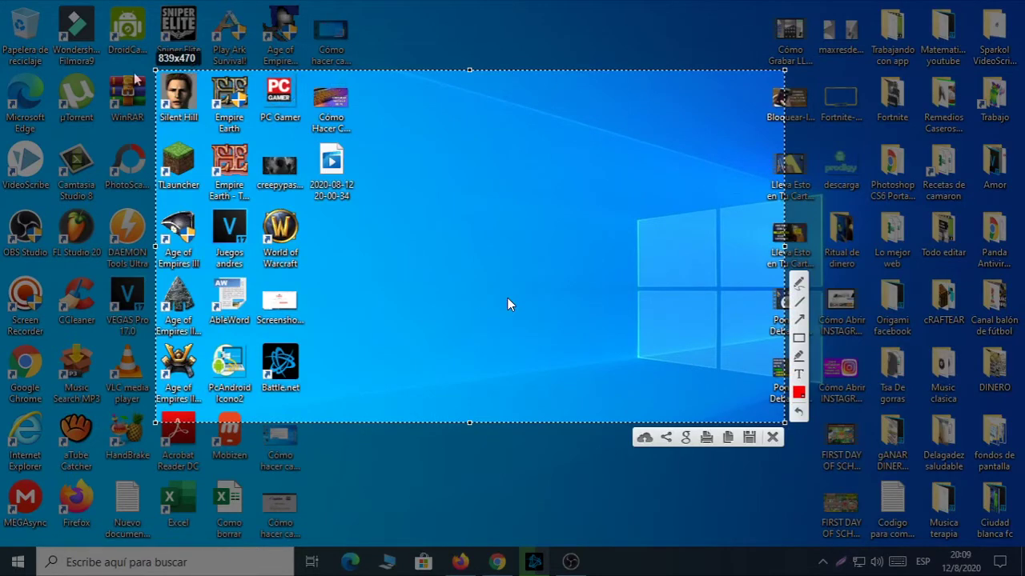
{"action": "mouse_move", "coordinate": [260, 254]}
{"action": "left_mouse_down"}
{"action": "mouse_move", "coordinate": [436, 254]}
{"action": "mouse_move", "coordinate": [394, 176]}
{"action": "mouse_move", "coordinate": [328, 424]}
{"action": "mouse_move", "coordinate": [501, 238]}
{"action": "mouse_move", "coordinate": [489, 215]}
{"action": "left_mouse_up"}
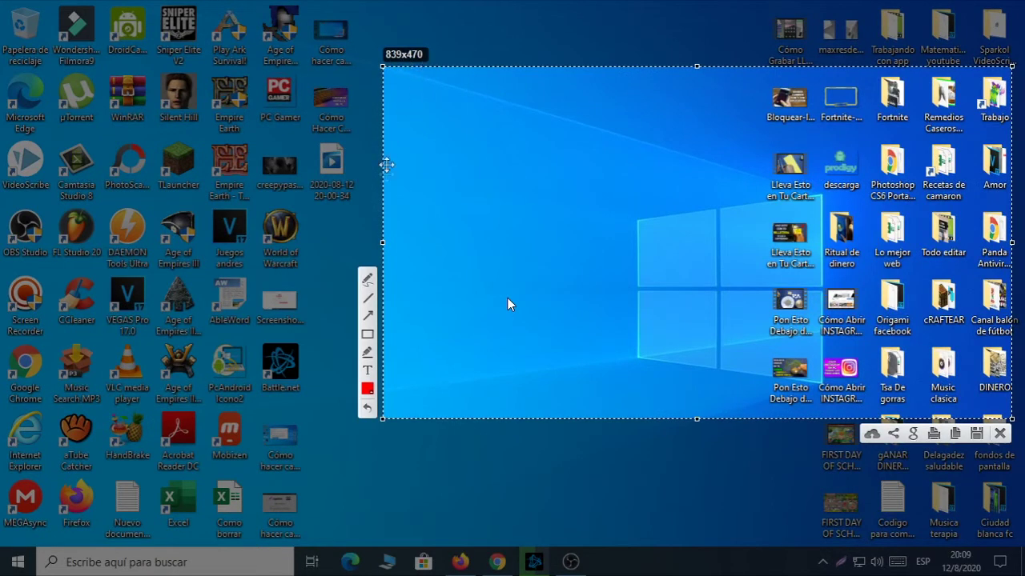
Resize the Lightshot selection to about 814x424, move it back toward the middle of the desktop and cancel the capture.
{"action": "mouse_move", "coordinate": [383, 241]}
{"action": "left_mouse_down"}
{"action": "mouse_move", "coordinate": [433, 241]}
{"action": "mouse_move", "coordinate": [401, 242]}
{"action": "left_mouse_up"}
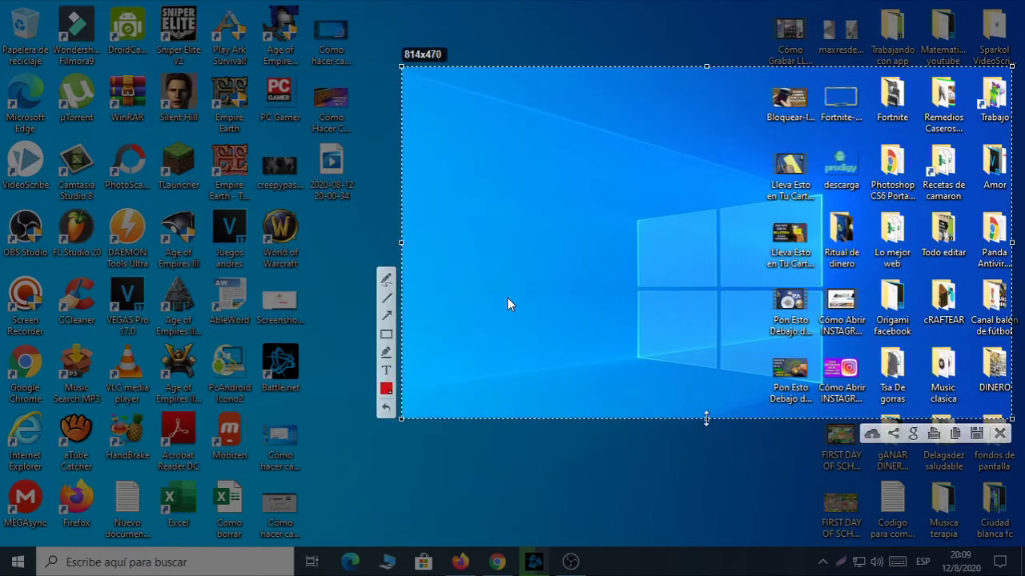
{"action": "left_click_drag", "start_coordinate": [706, 419], "coordinate": [707, 385]}
{"action": "left_click_drag", "start_coordinate": [711, 277], "coordinate": [508, 267]}
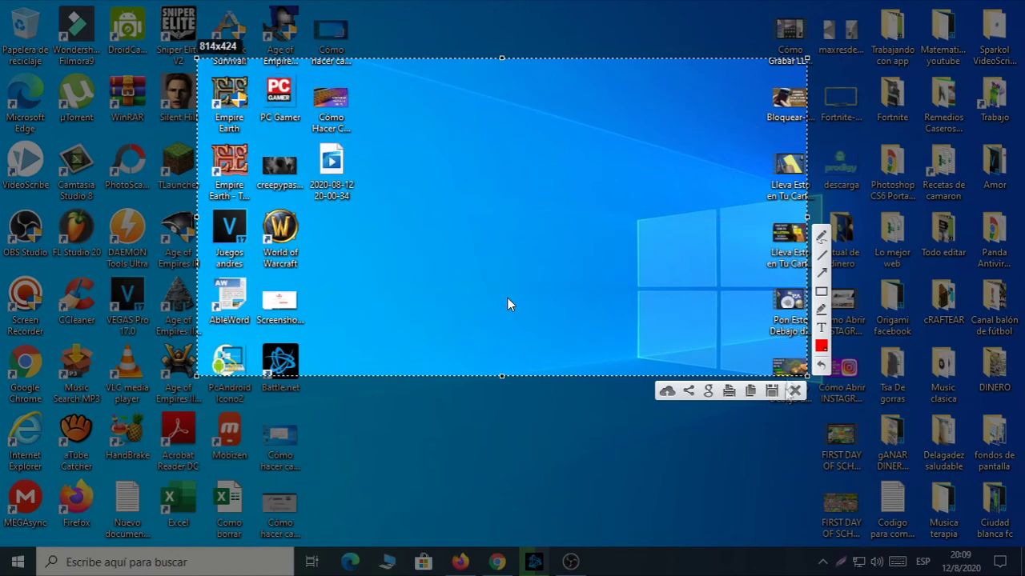
{"action": "left_click", "coordinate": [796, 393]}
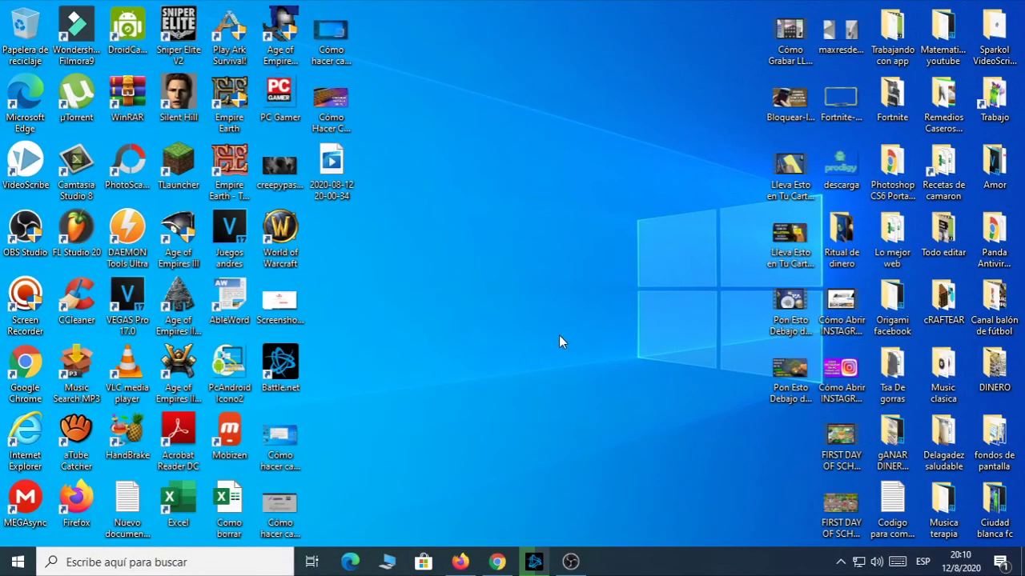